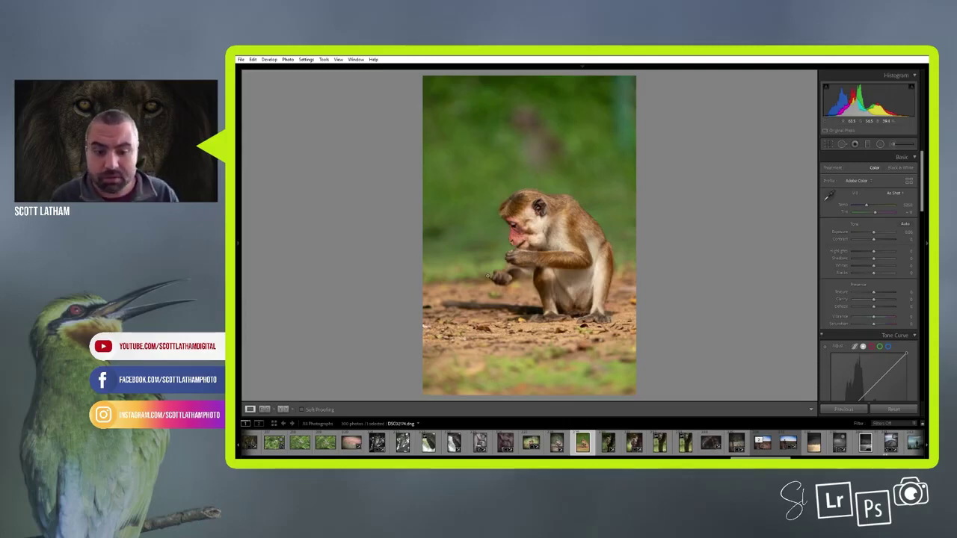
Try the Moody preset from SL Photojuice 2021, reset the photo, then reapply Moody.
mouse_move(242, 278)
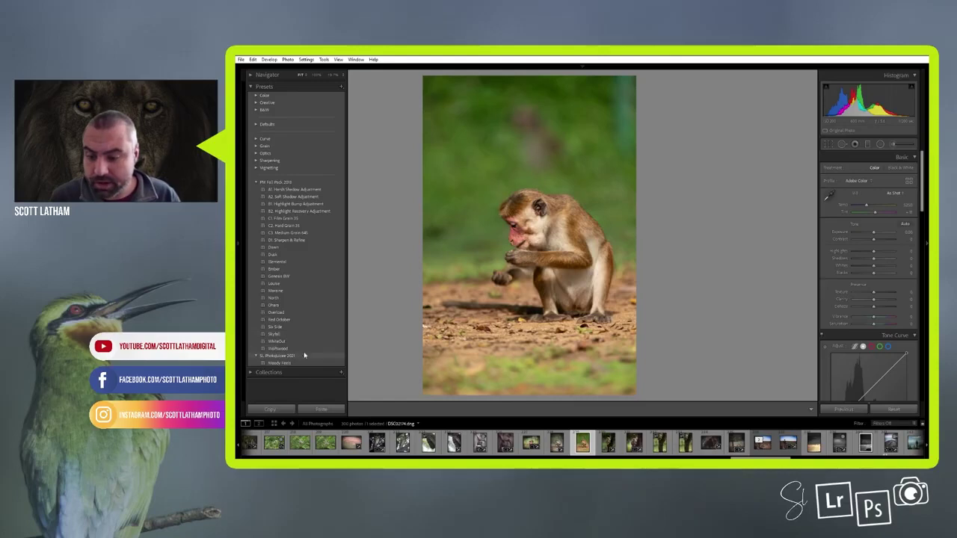
click(281, 363)
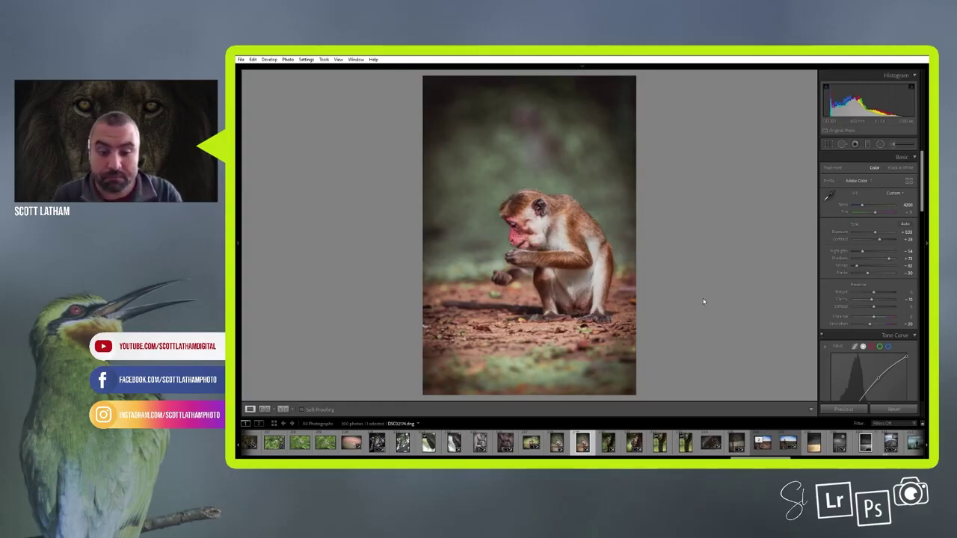
click(893, 409)
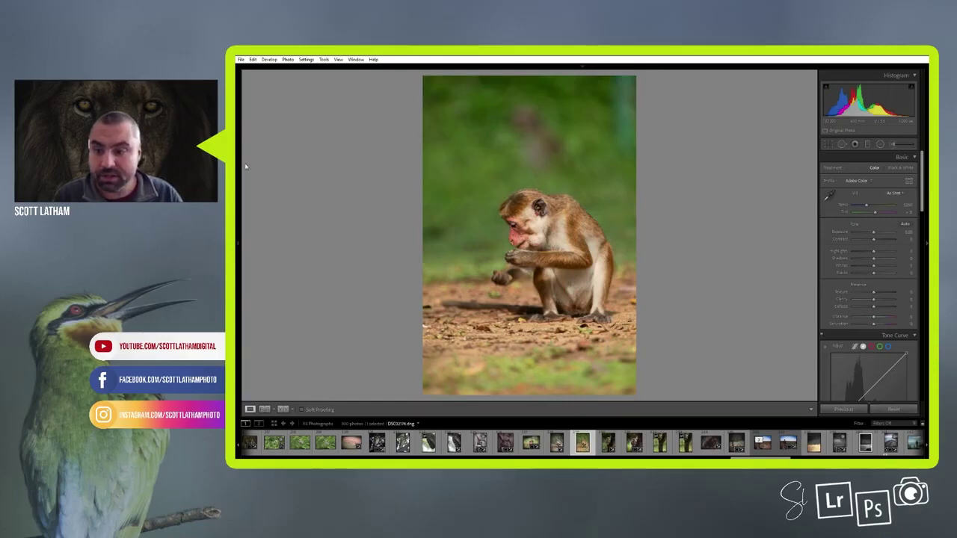
mouse_move(235, 237)
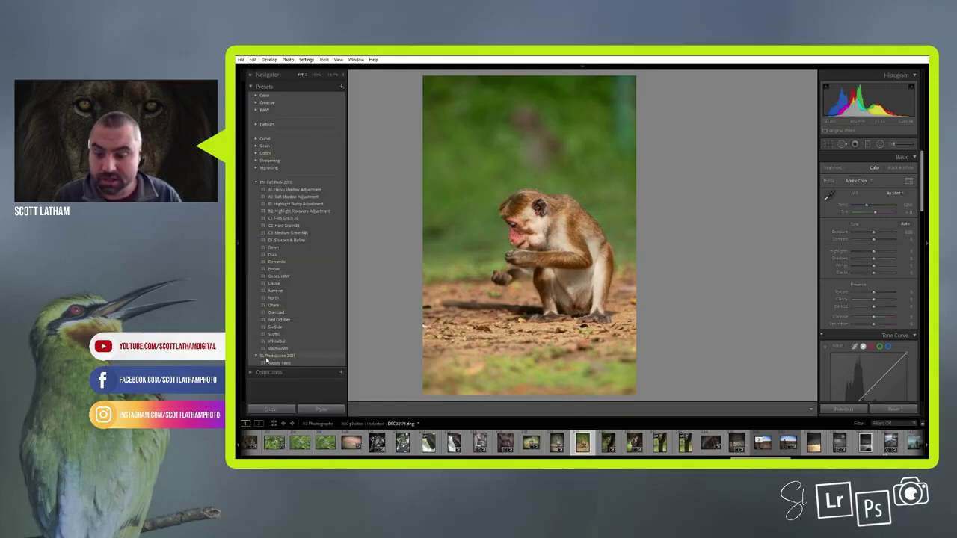
click(275, 364)
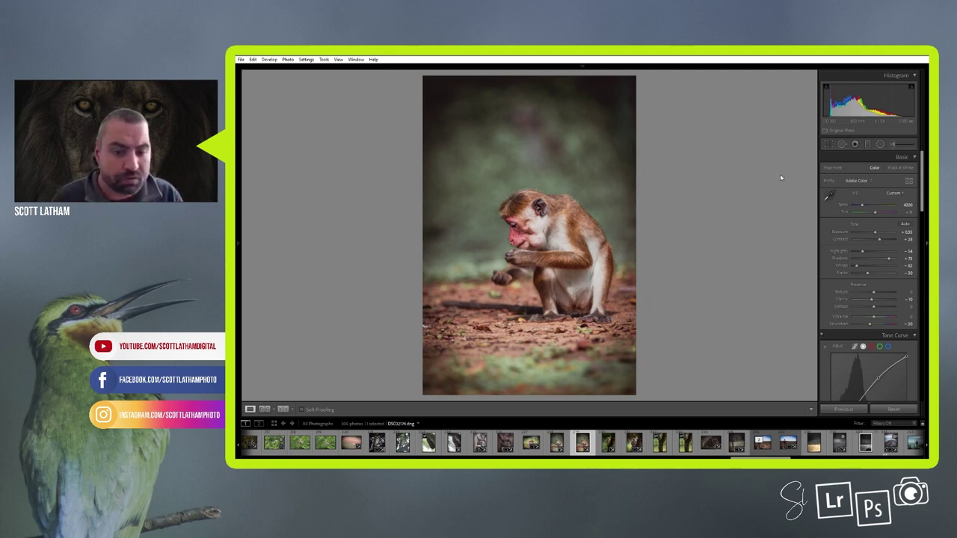
click(512, 228)
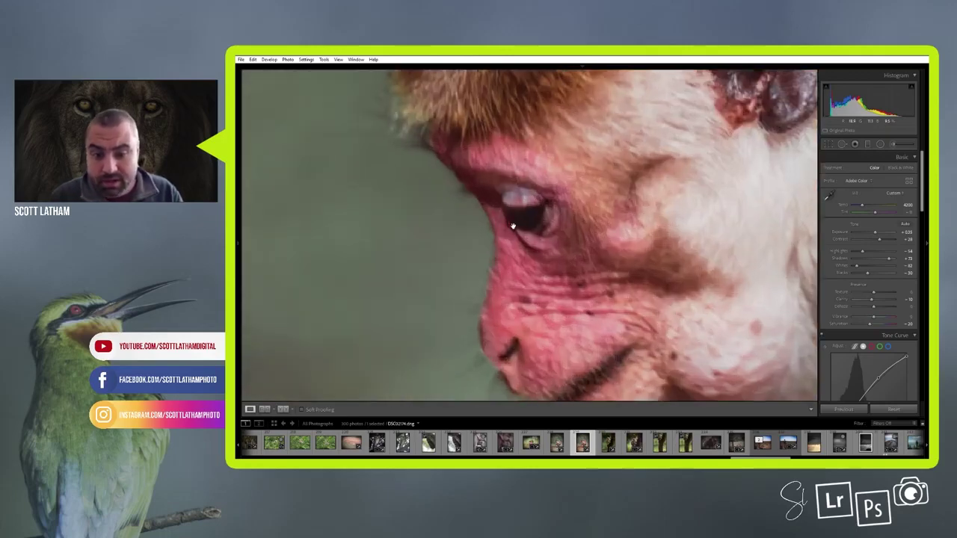
drag(547, 258, 551, 231)
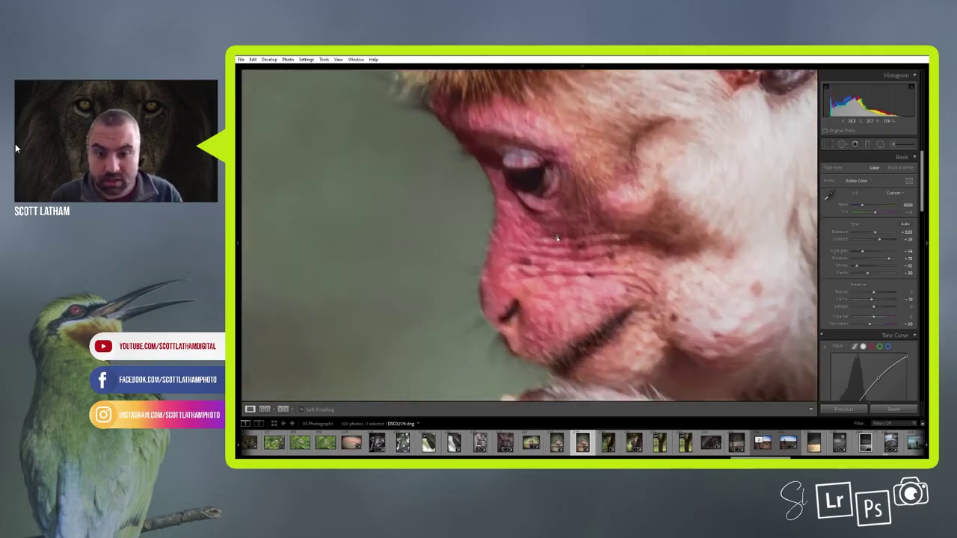
click(557, 237)
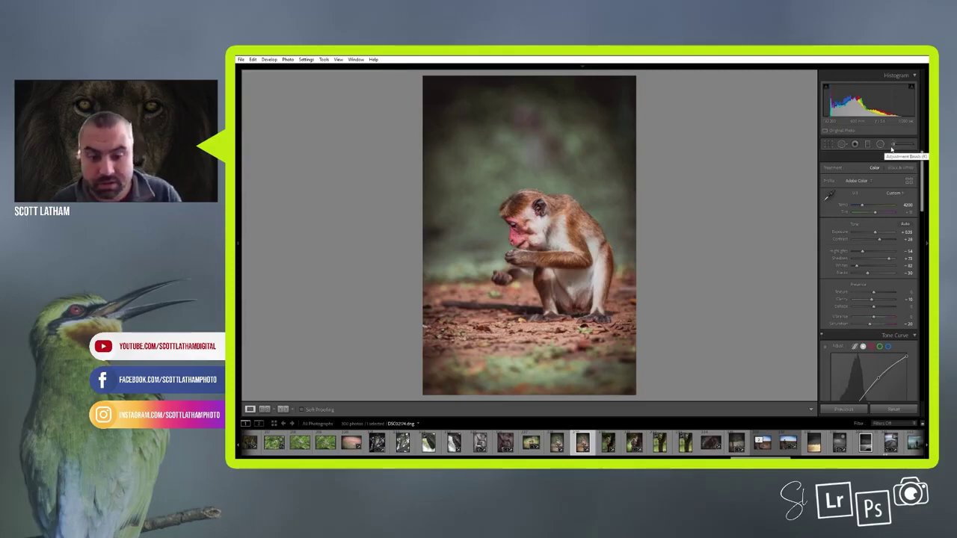
Paint an Adjustment Brush over the monkey's face, lowering Temp and shifting Tint toward green.
click(892, 146)
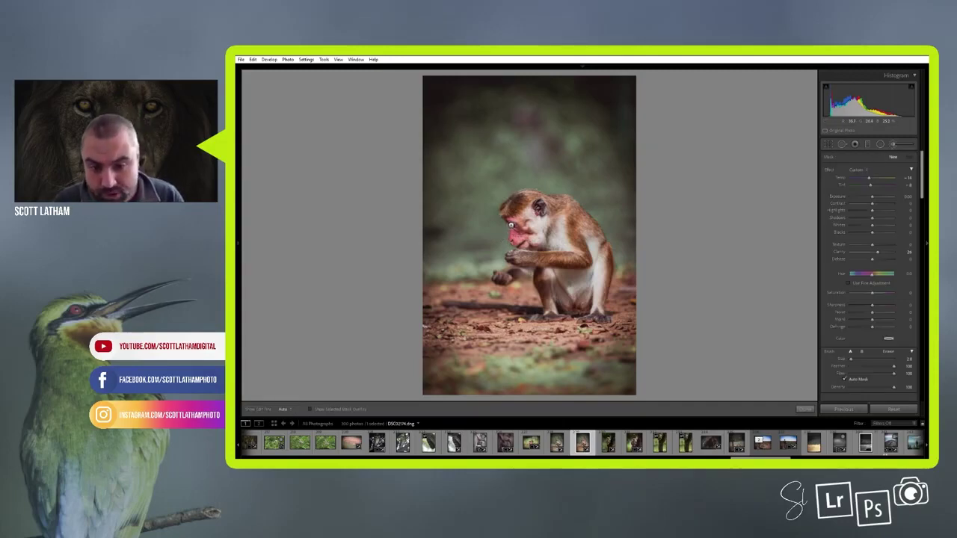
key(h)
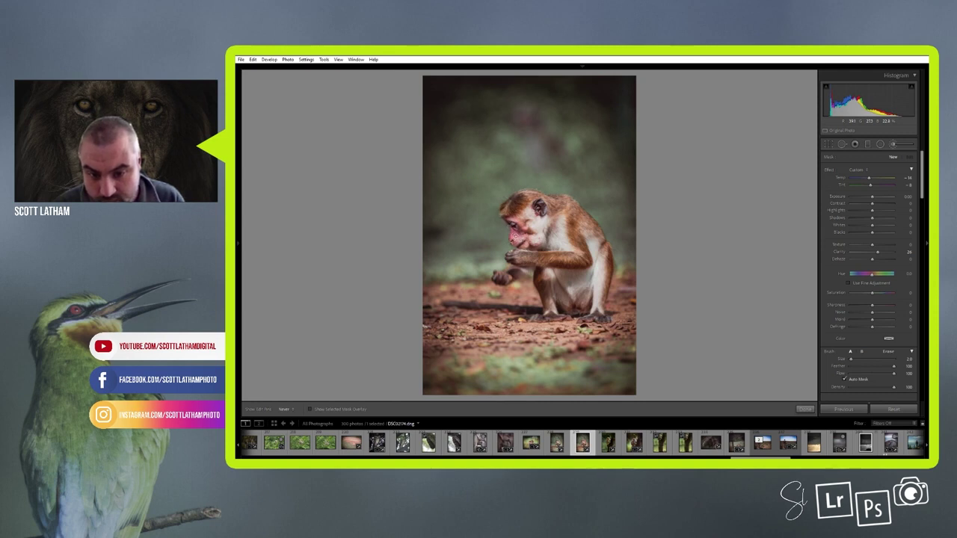
drag(509, 221, 515, 236)
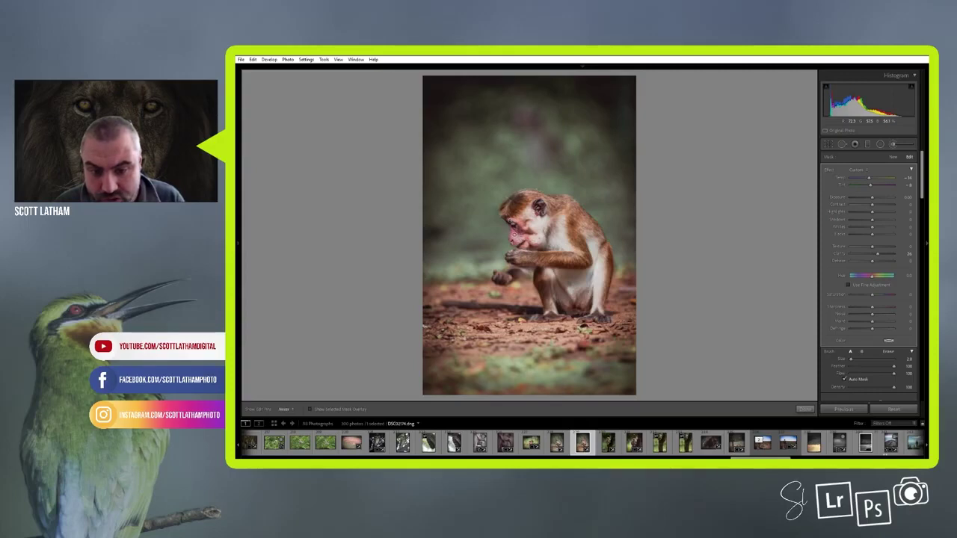
key(h)
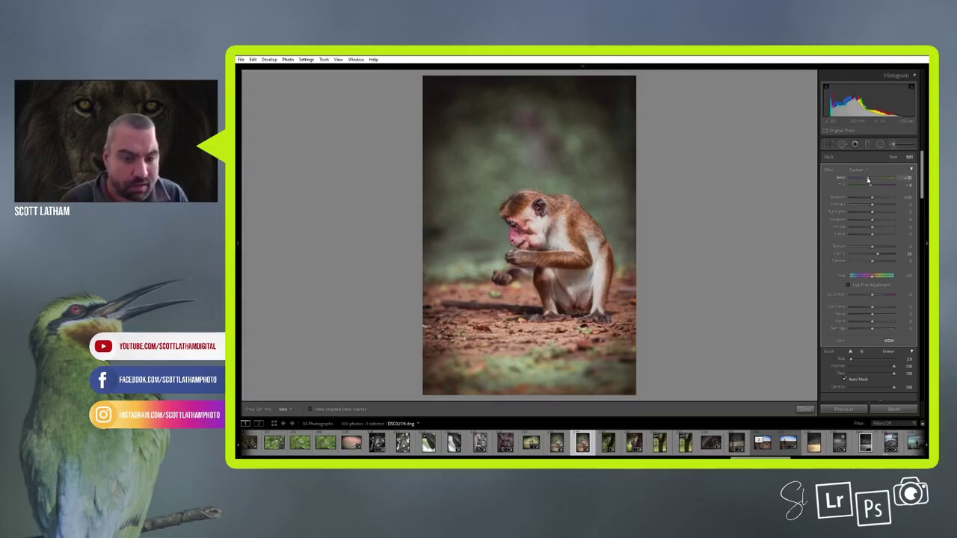
mouse_move(867, 179)
mouse_down()
mouse_move(857, 183)
mouse_move(886, 188)
mouse_move(870, 191)
mouse_up()
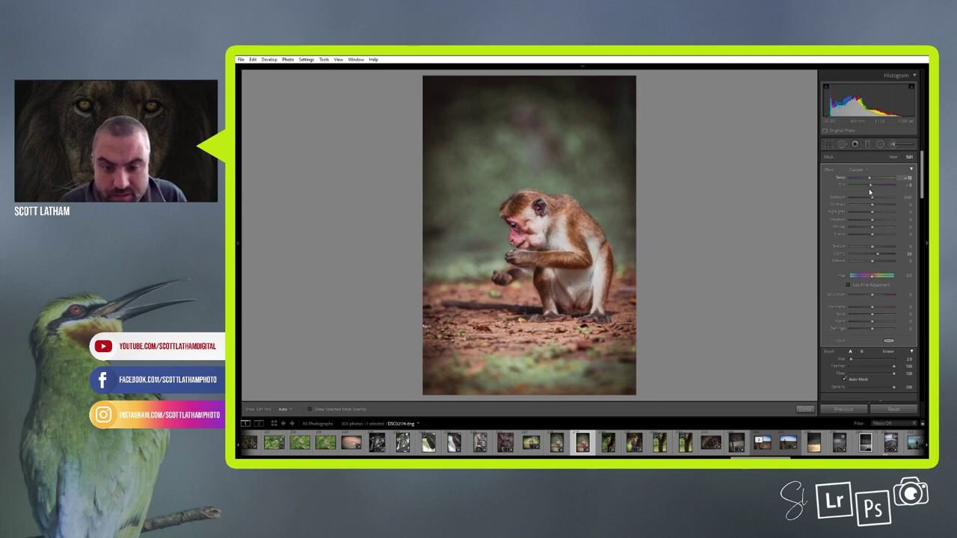
drag(869, 192, 869, 192)
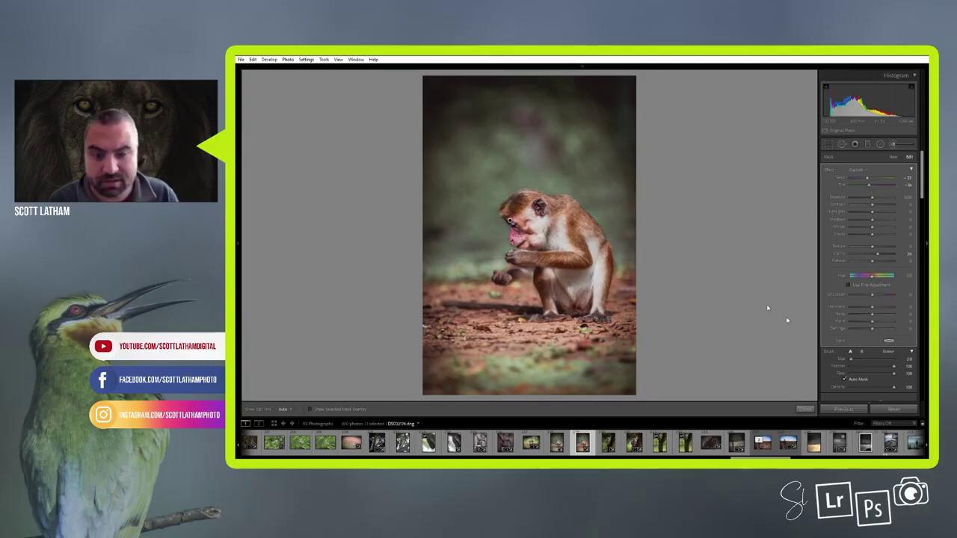
click(804, 409)
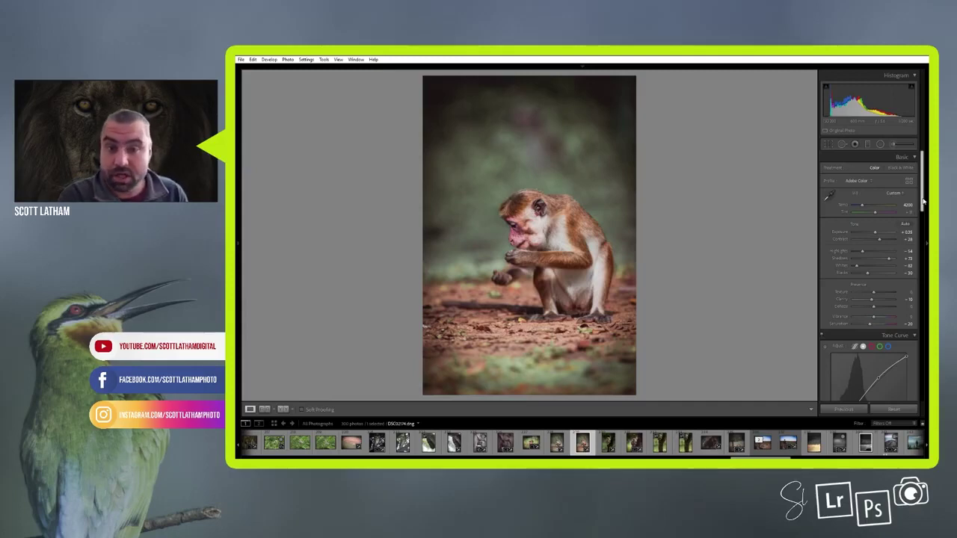
Edit the macaque photo in Adobe Photoshop 2021 via Photo > Edit In.
drag(924, 201, 922, 179)
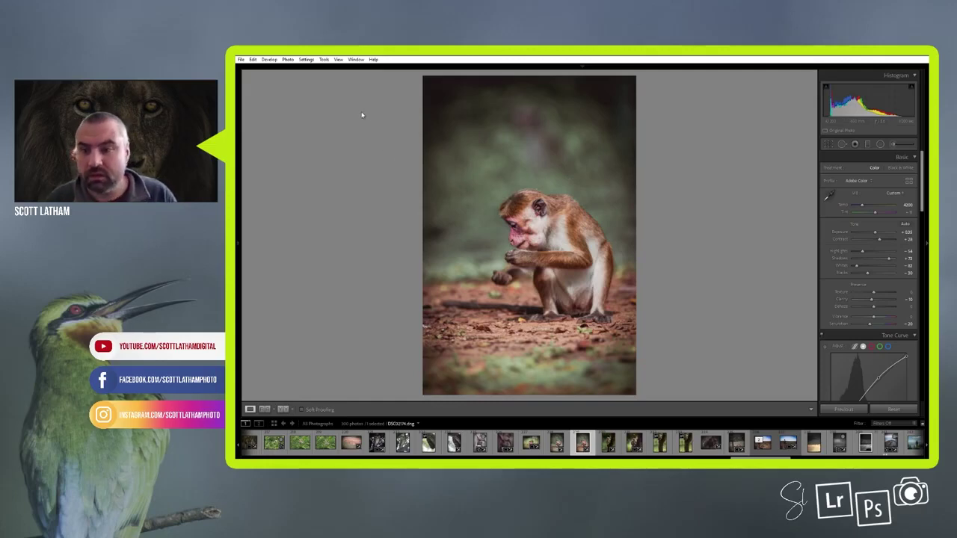
click(289, 60)
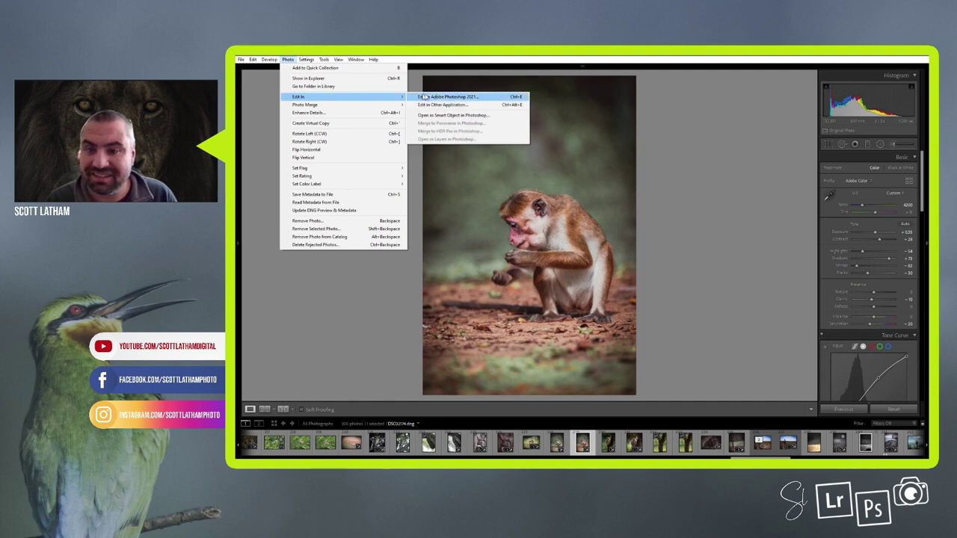
click(424, 97)
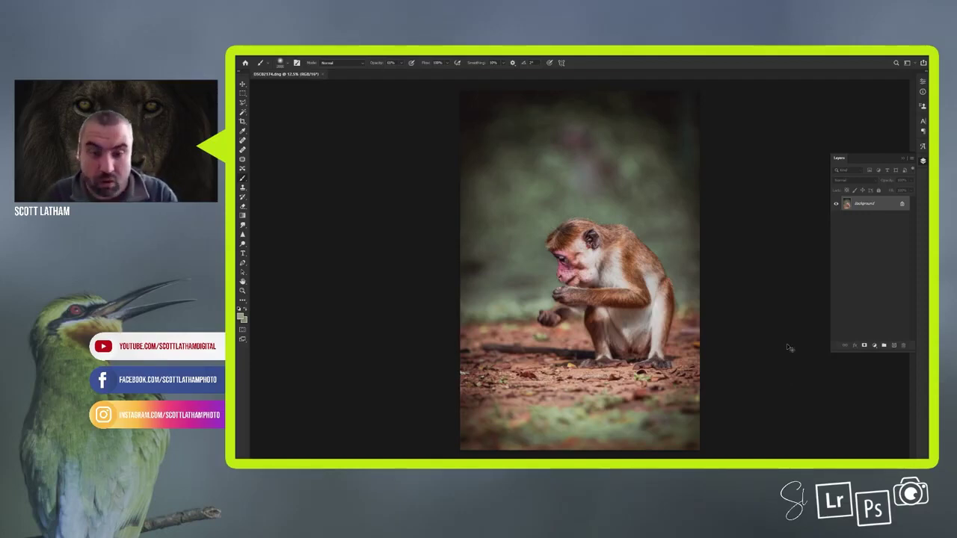
Duplicate the photo onto Layer 1 and set up a resized Clone Stamp brush.
key(ctrl+j)
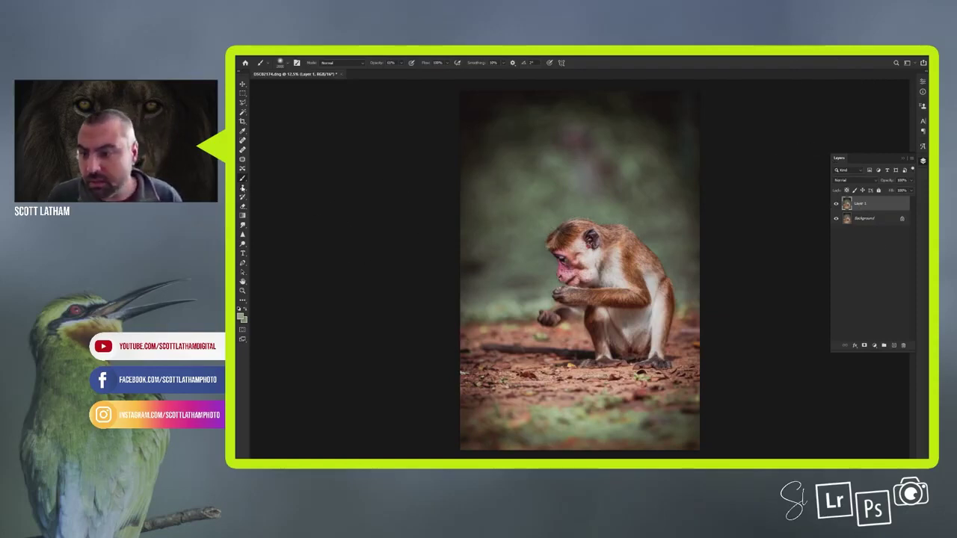
click(242, 187)
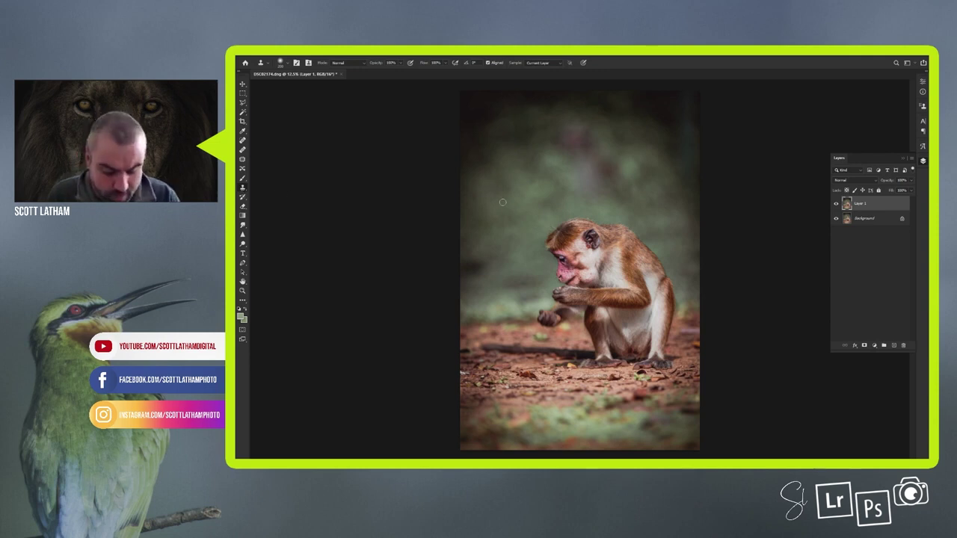
click(288, 64)
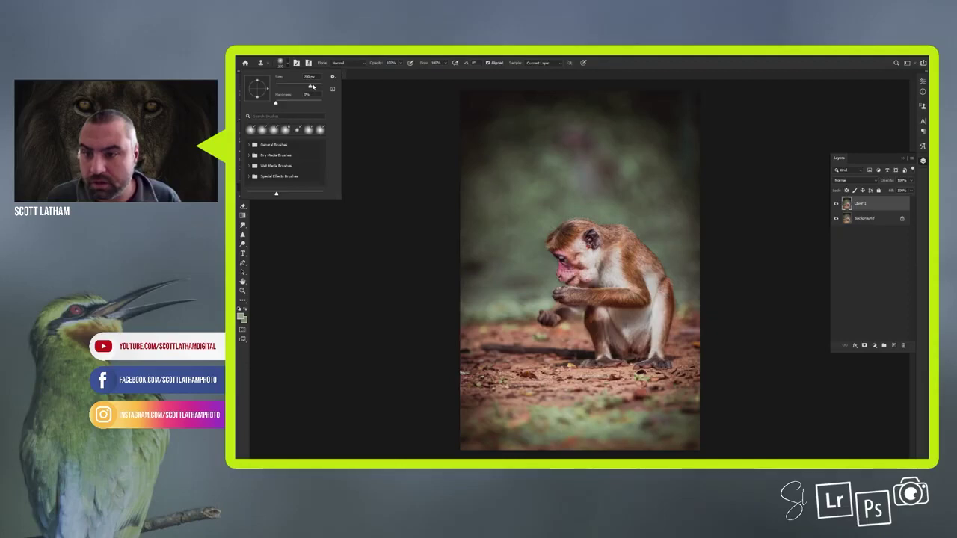
click(311, 86)
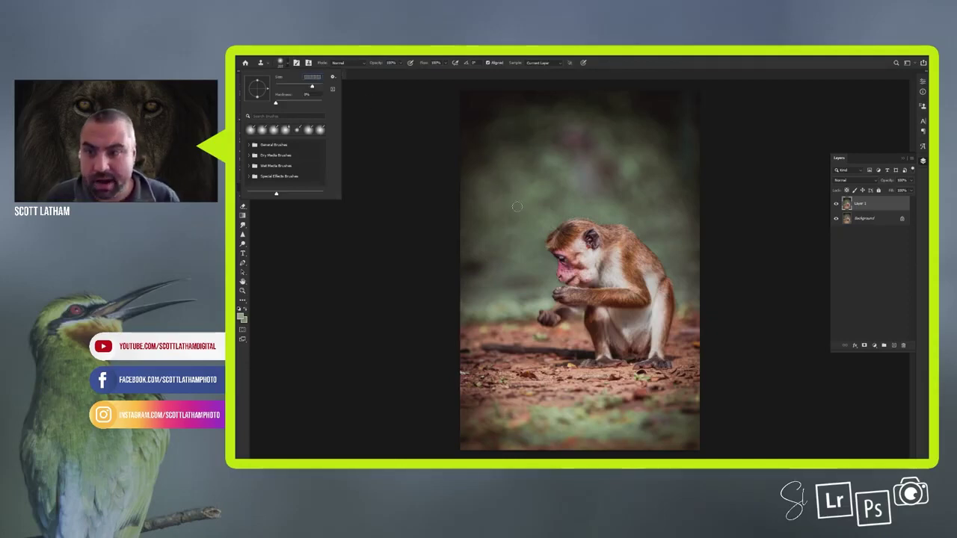
key(Return)
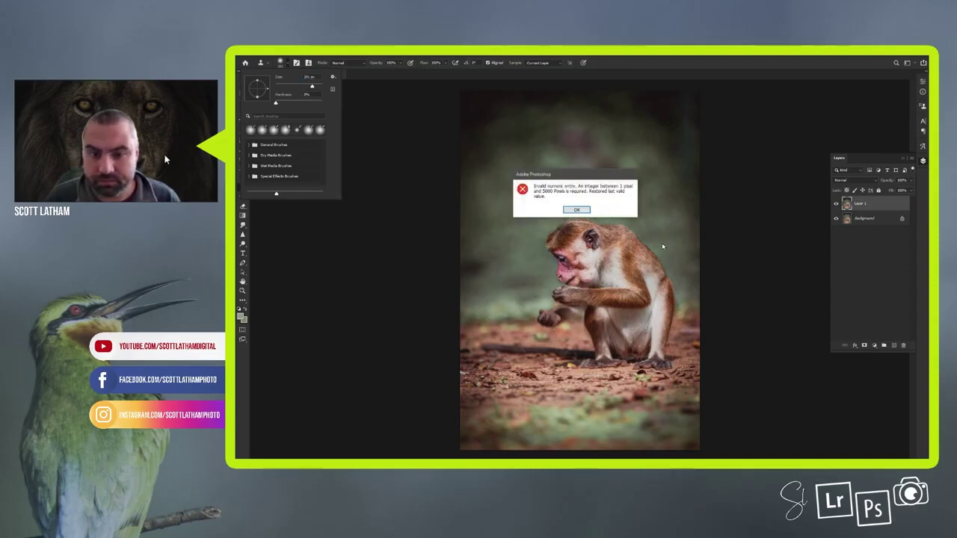
click(577, 210)
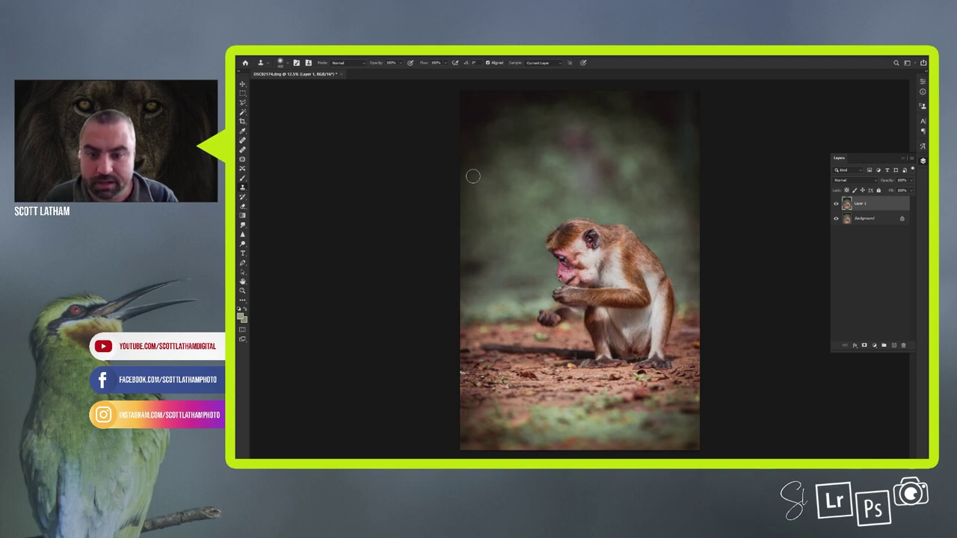
key(bracketright)
key(bracketright)
key(bracketright)
key(bracketright)
key(bracketright)
key(bracketright)
key(bracketleft)
key(bracketleft)
key(bracketleft)
key(bracketleft)
key(bracketleft)
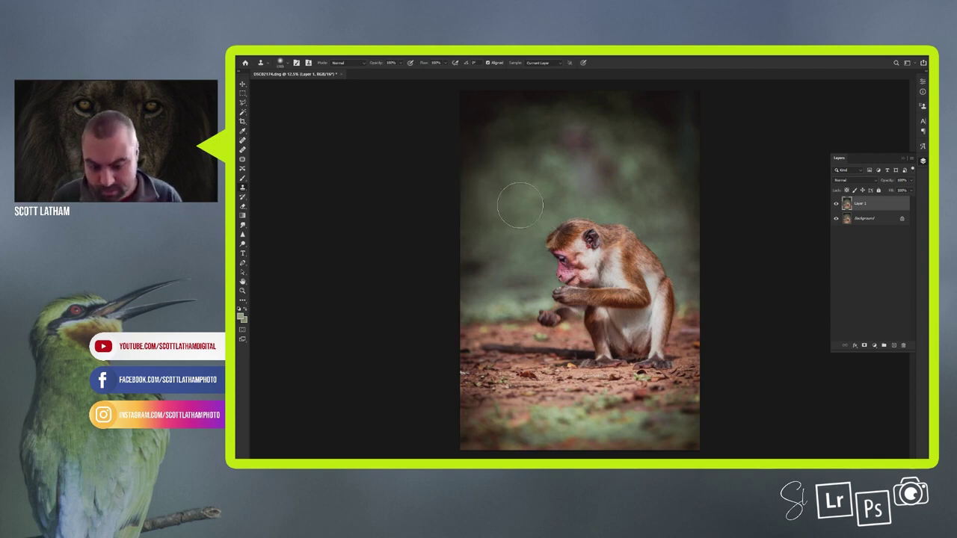
Alt-sample clean background to clone from, then hide Layer 1 to compare with the original.
key(alt)
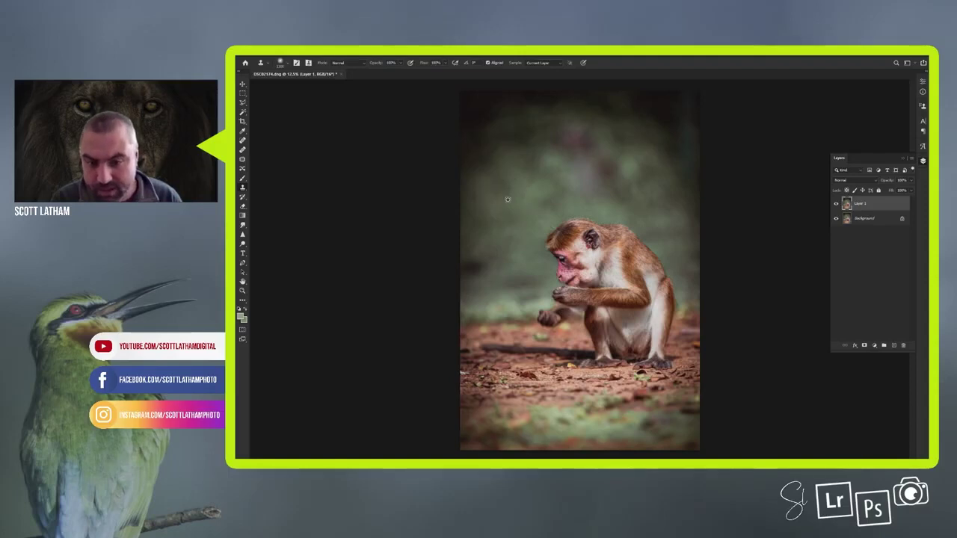
alt+click(508, 198)
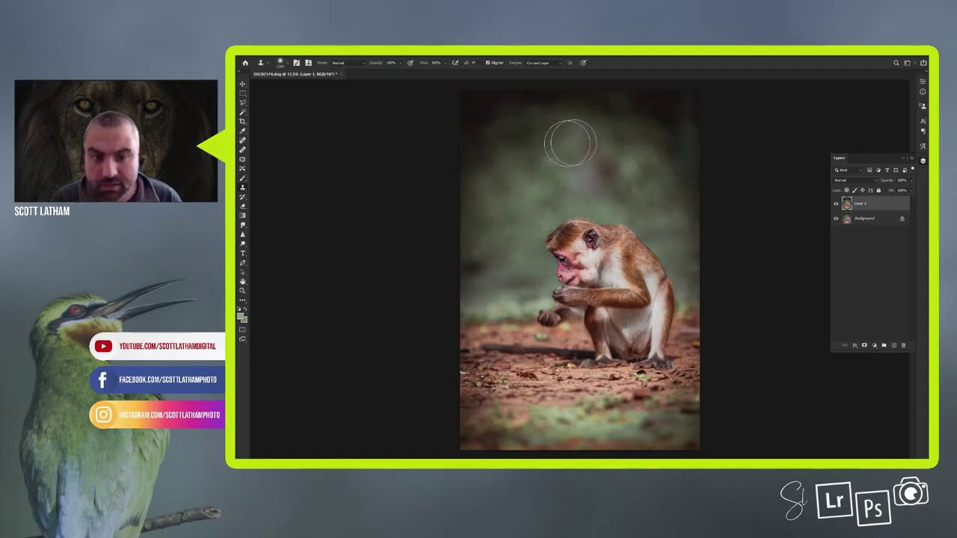
key(alt)
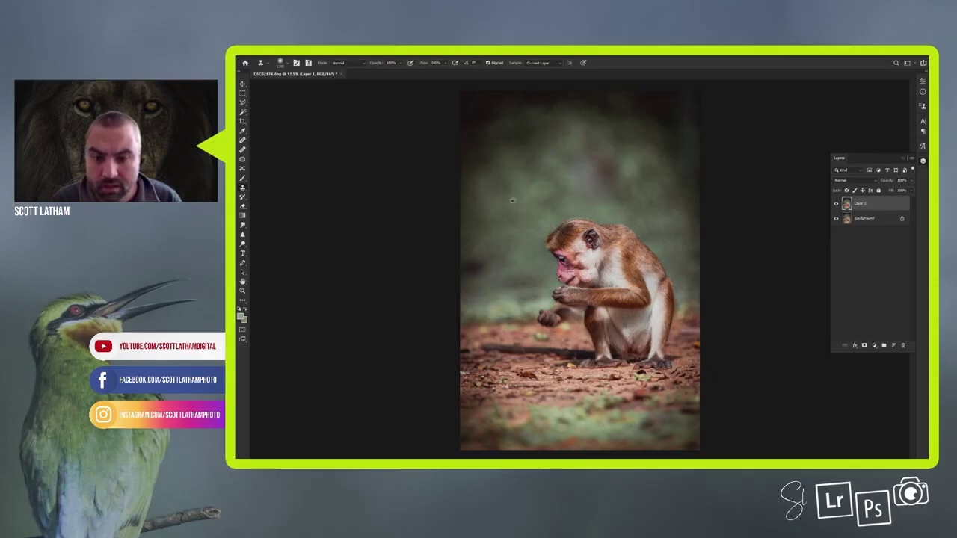
alt+click(512, 200)
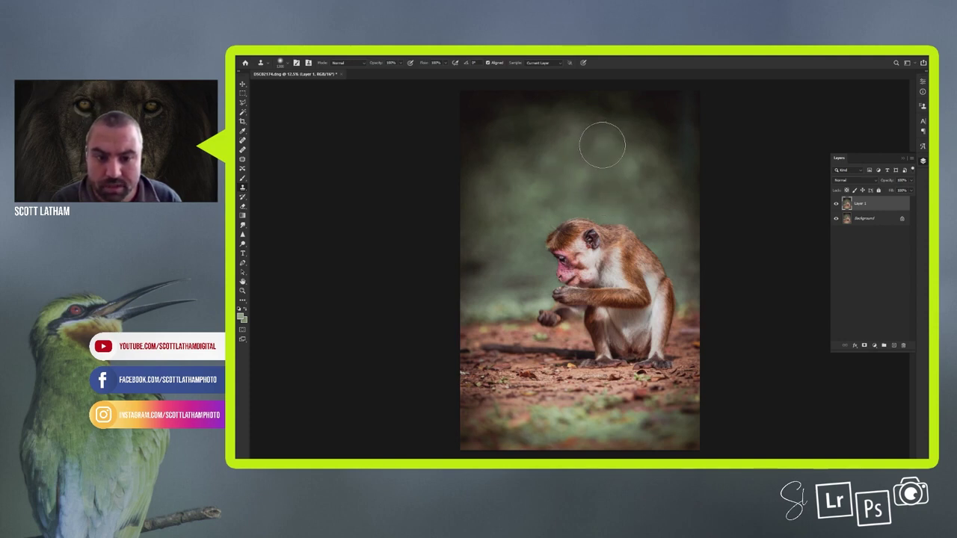
click(836, 204)
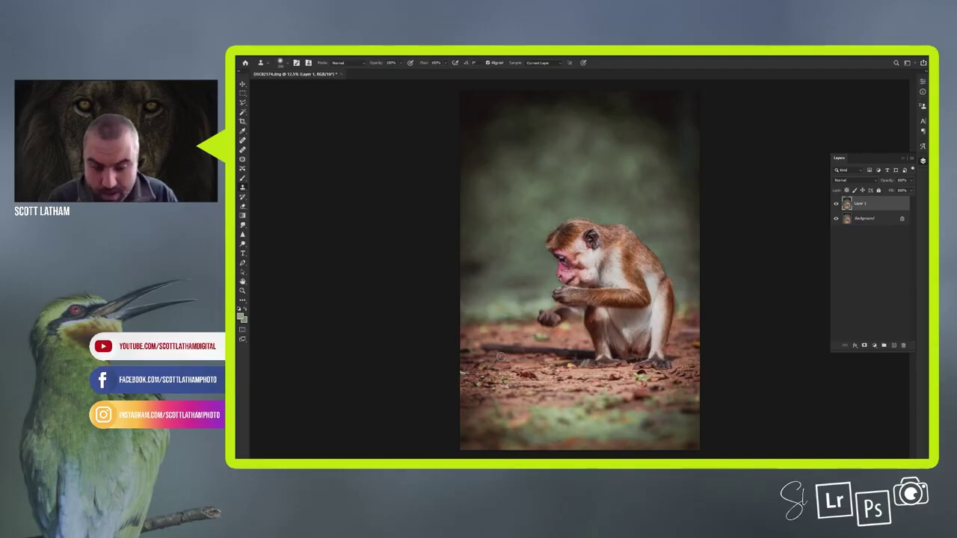
click(284, 64)
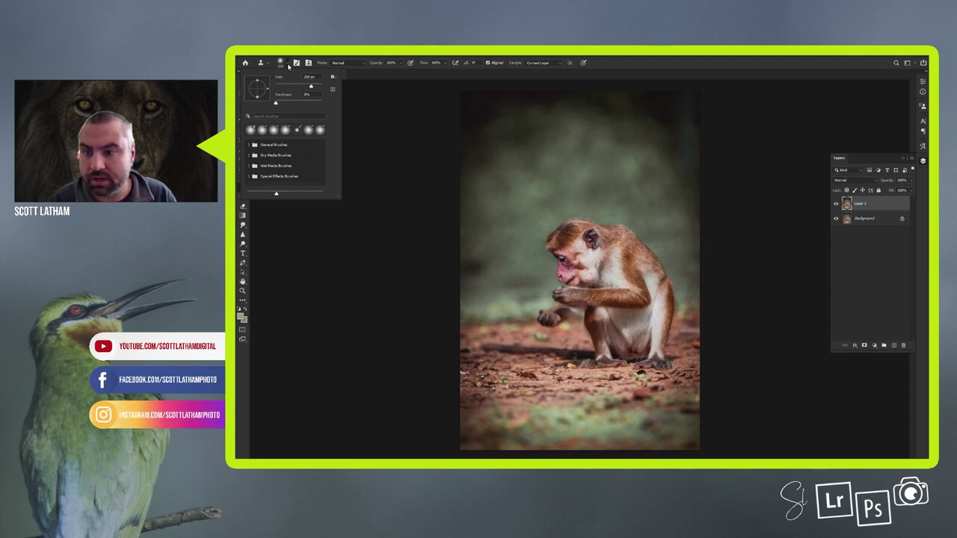
click(288, 67)
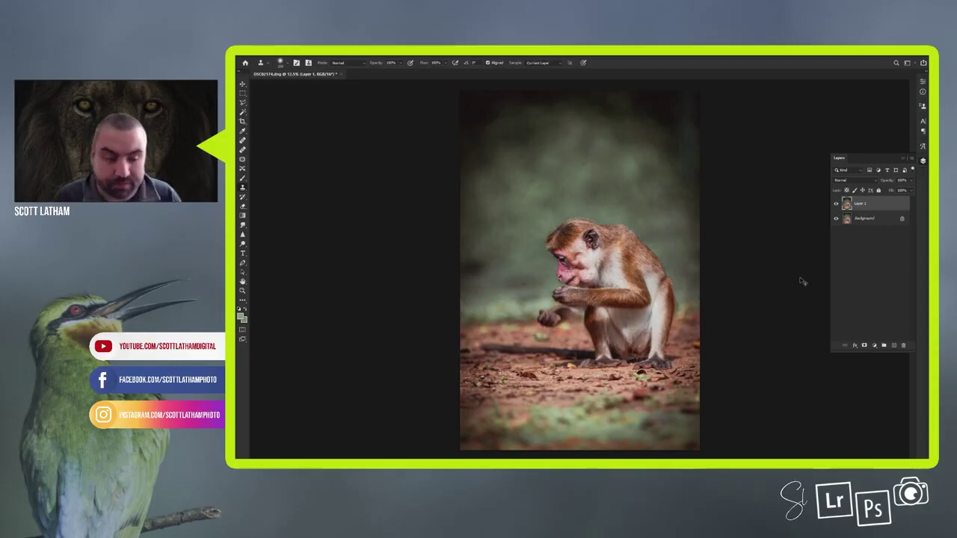
Merge Layer 1 down into the Background with Ctrl+E and pick the Brush tool.
key(ctrl+e)
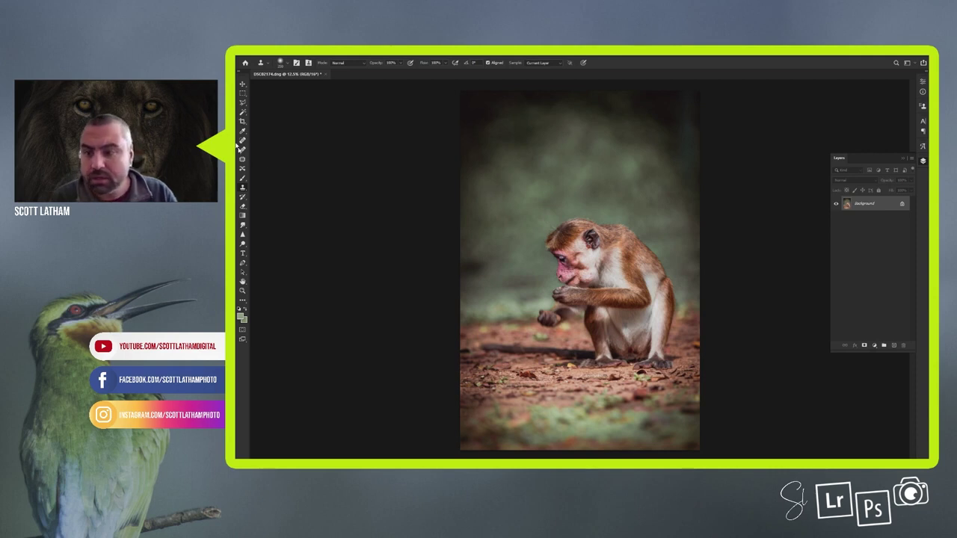
click(242, 180)
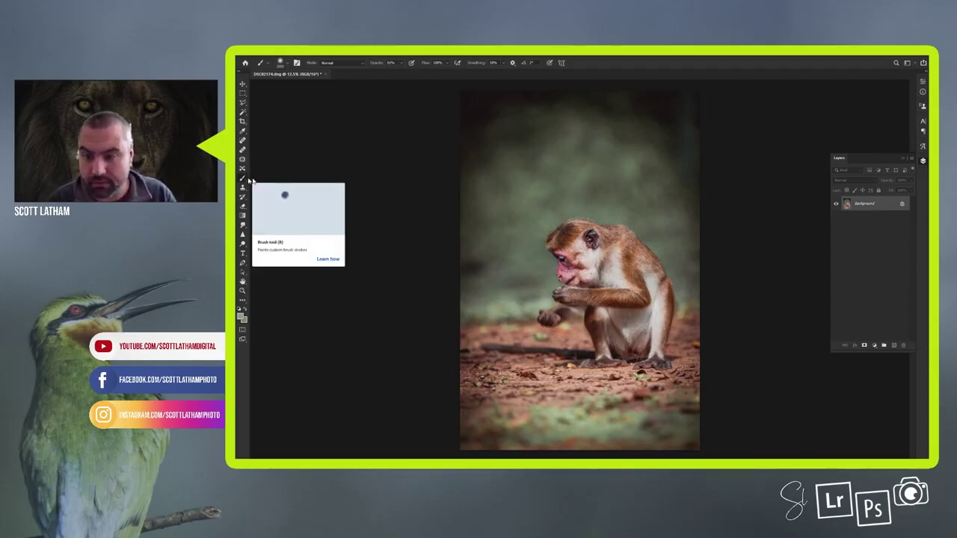
click(893, 346)
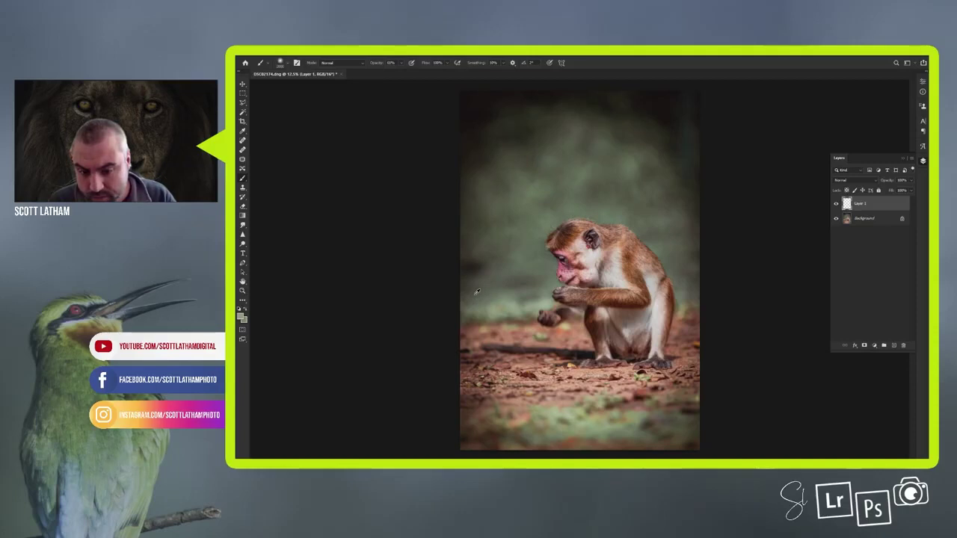
mouse_move(487, 404)
mouse_down()
mouse_move(463, 429)
mouse_move(556, 423)
mouse_move(791, 365)
mouse_up()
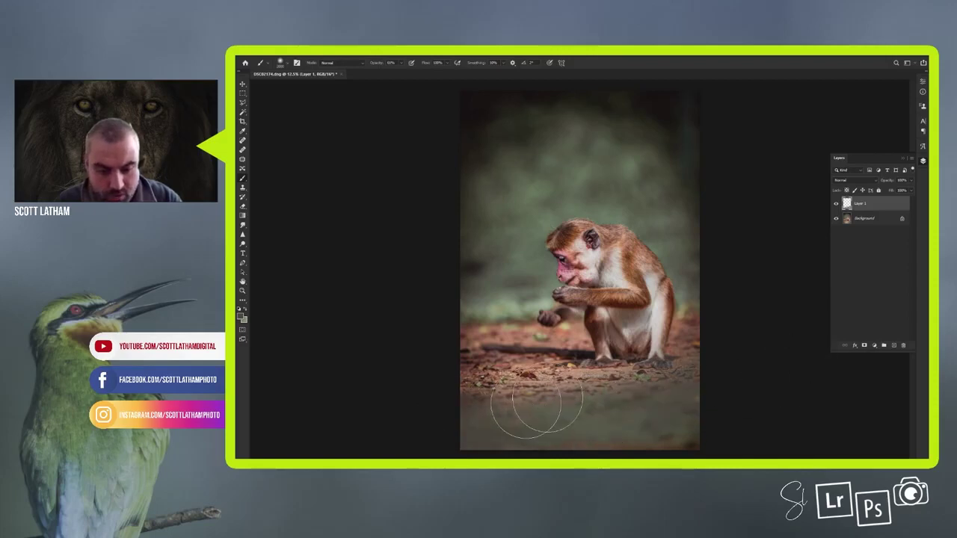
drag(512, 406, 773, 356)
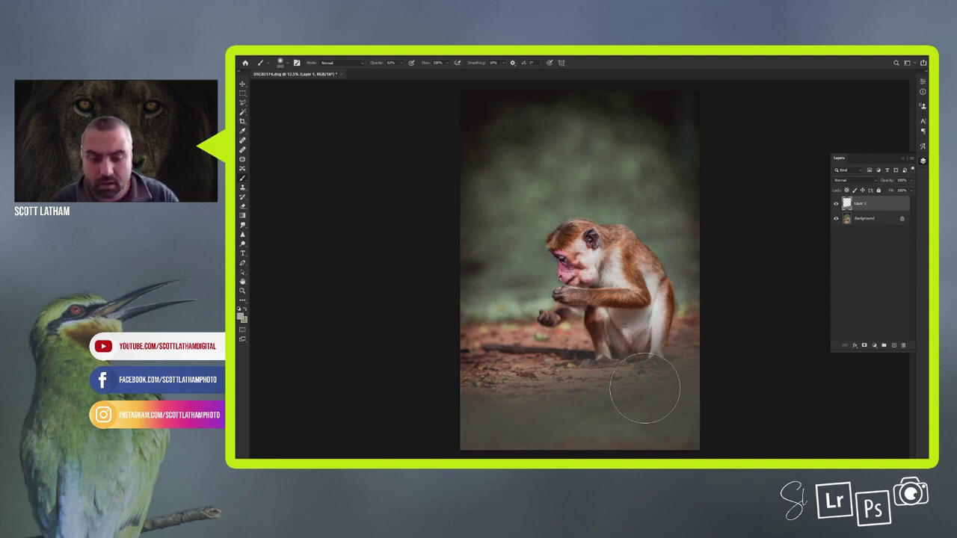
click(402, 66)
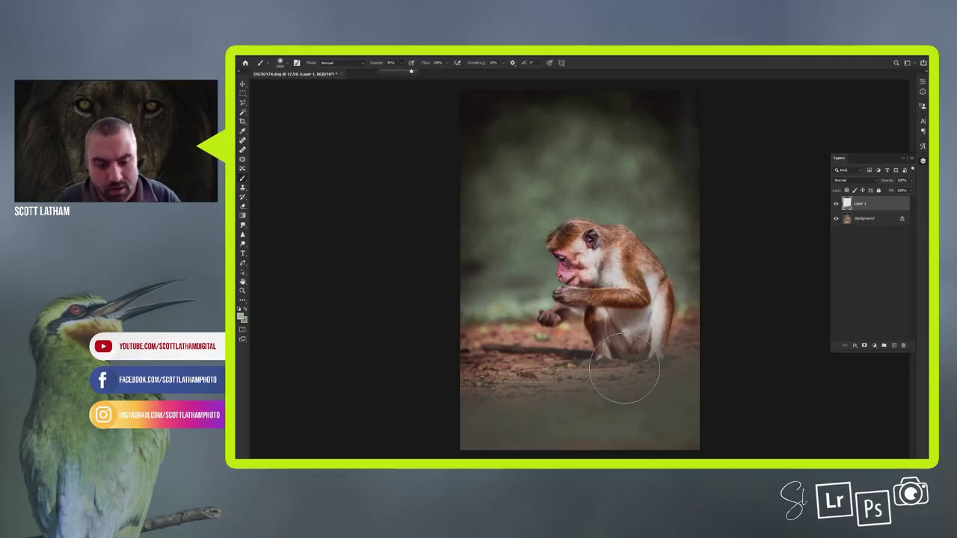
click(645, 385)
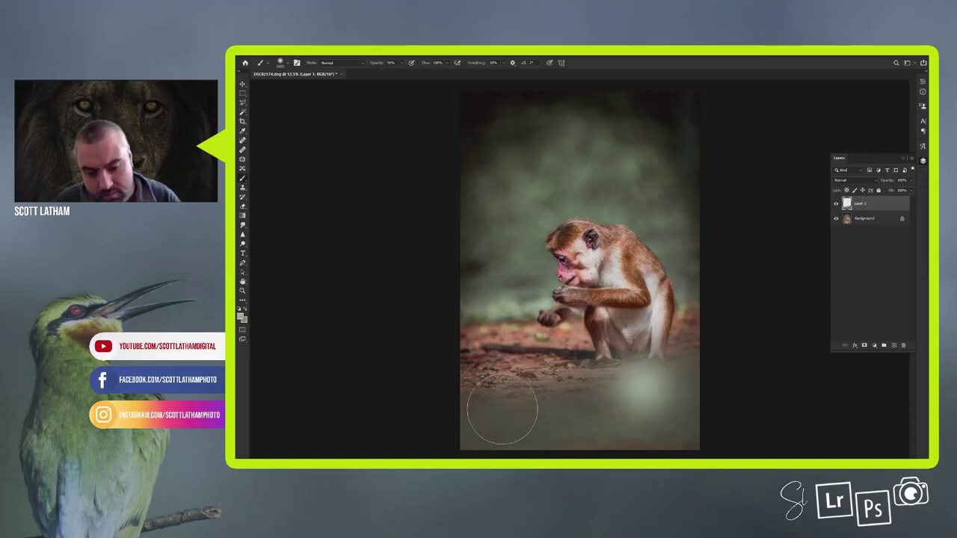
click(502, 405)
click(584, 427)
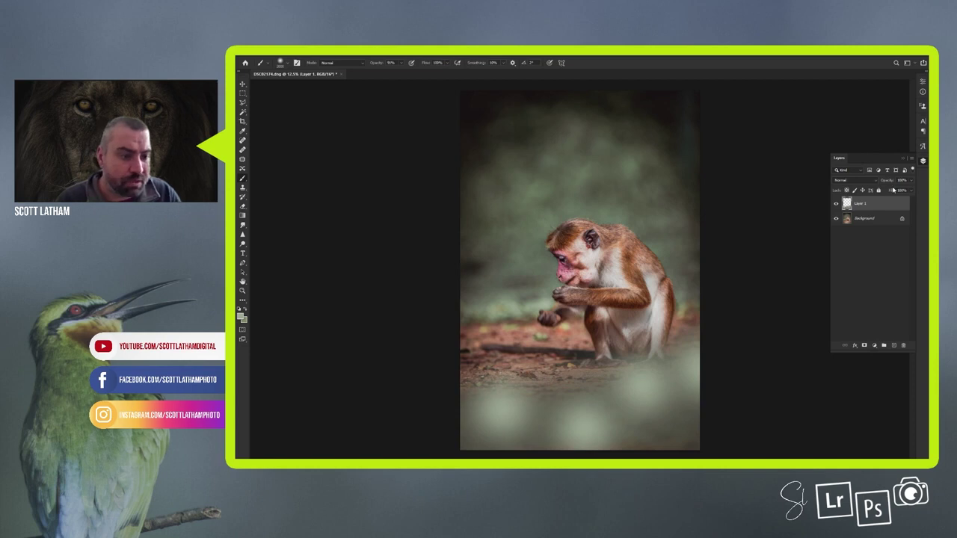
mouse_move(891, 191)
mouse_down()
mouse_move(863, 195)
mouse_move(887, 195)
mouse_move(874, 198)
mouse_up()
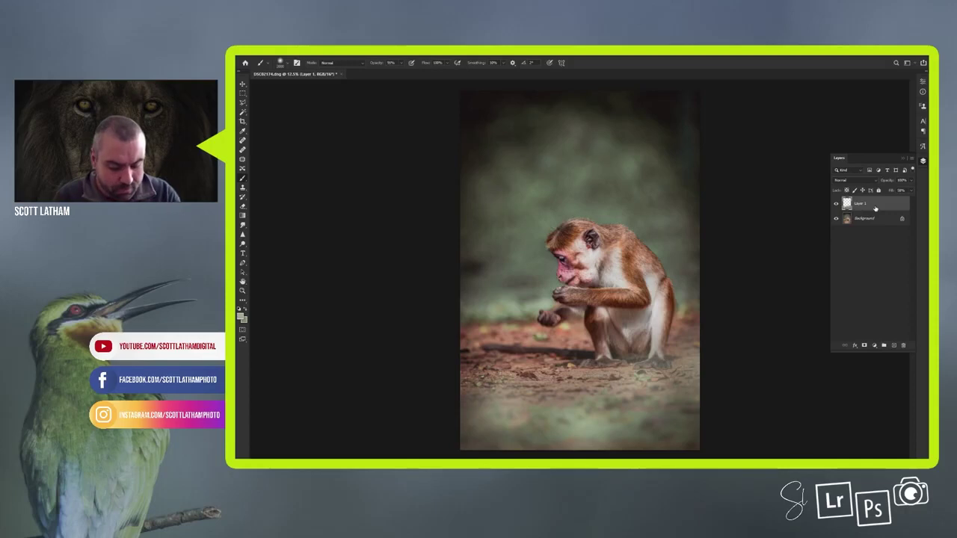
key(Delete)
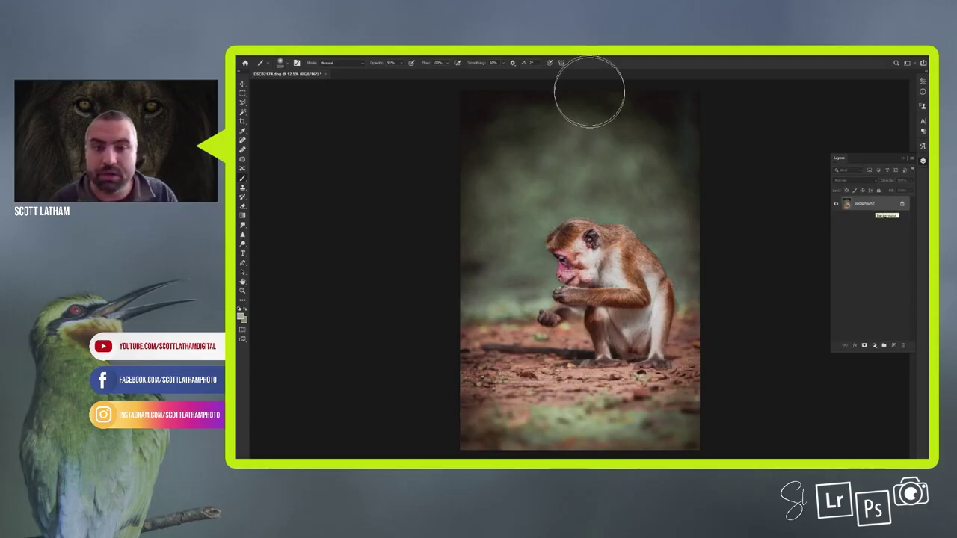
Marquee-select the bottom ground strip, copy it to Layer 1, and check it by toggling Background.
click(242, 95)
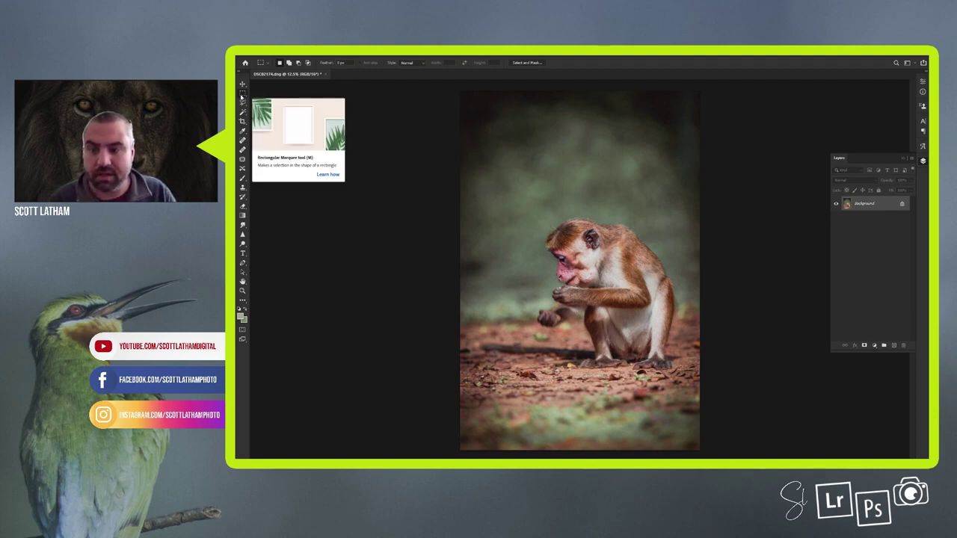
drag(714, 454, 434, 364)
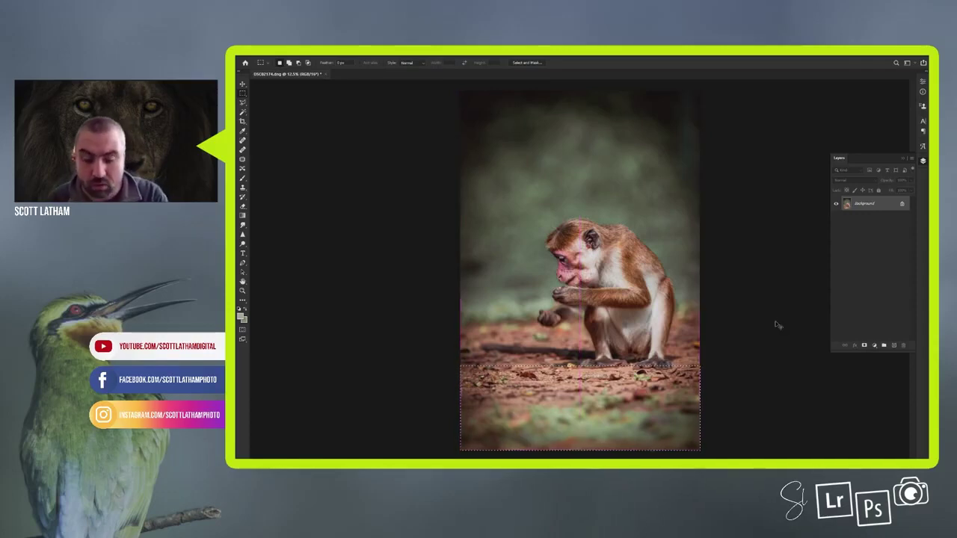
key(ctrl+j)
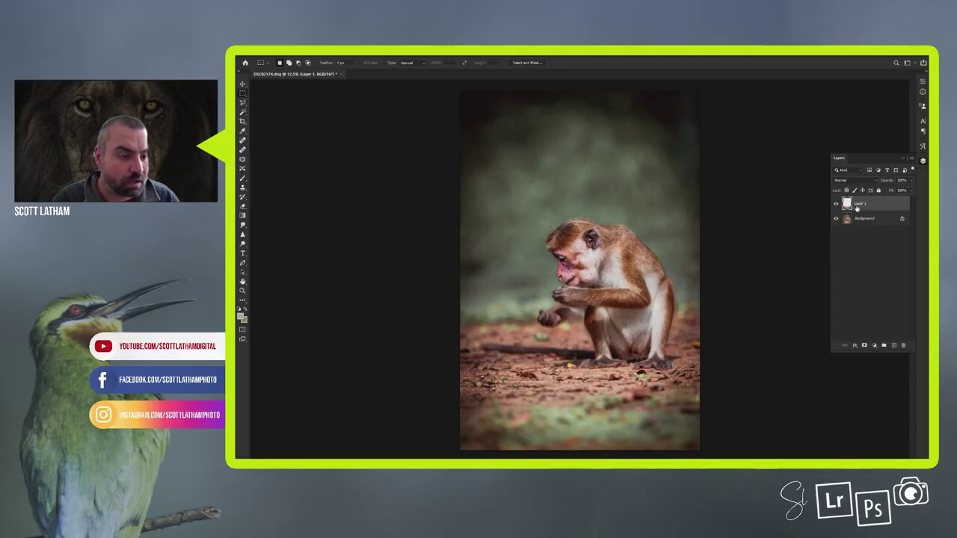
click(836, 219)
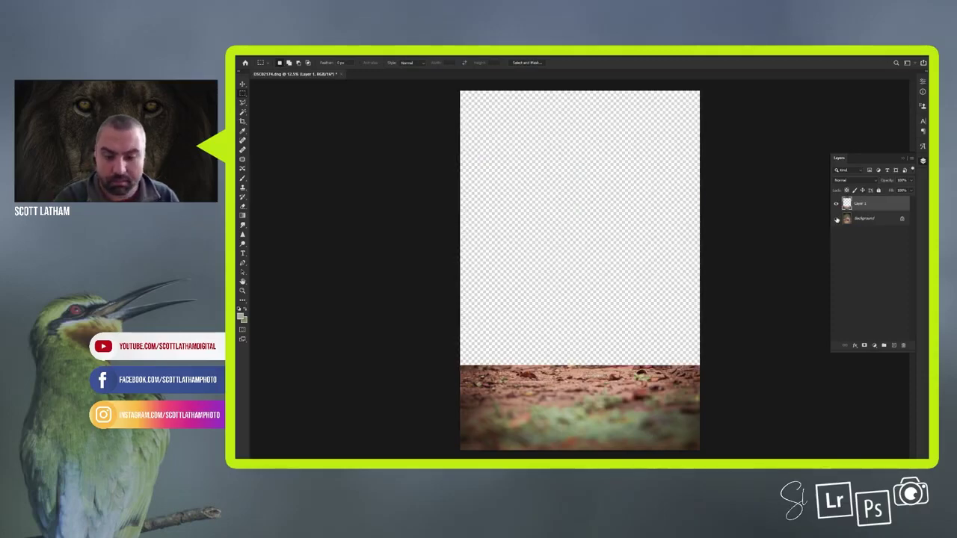
click(837, 219)
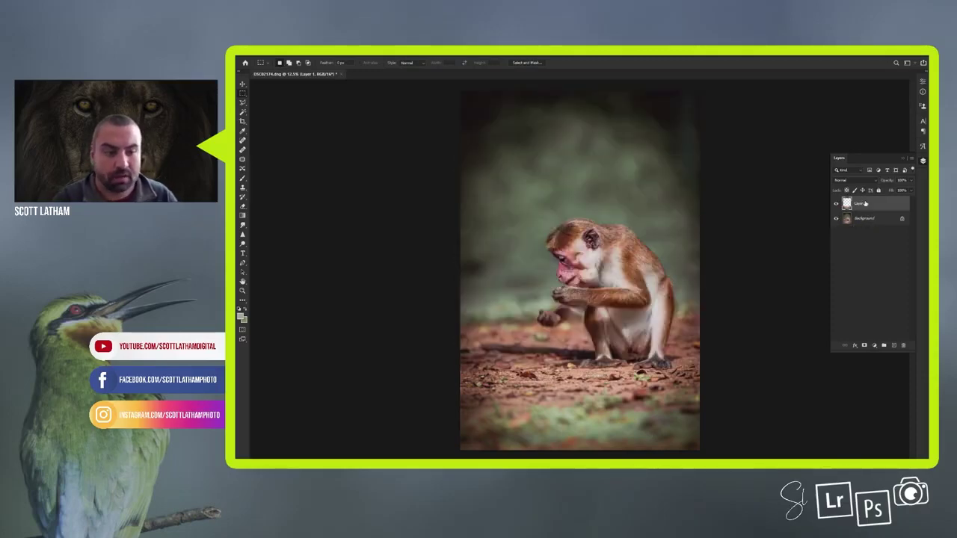
Apply a large-radius Gaussian Blur to the copied ground layer.
click(338, 54)
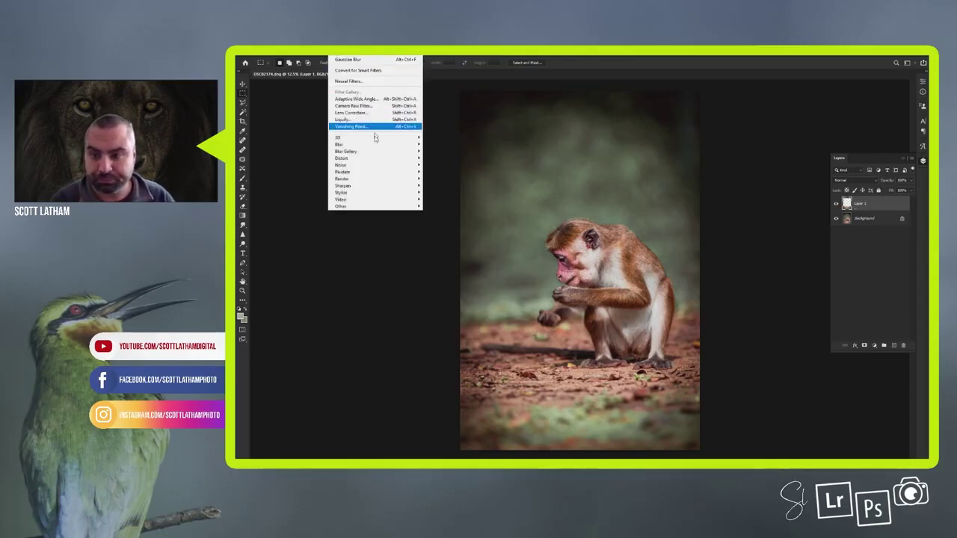
mouse_move(378, 145)
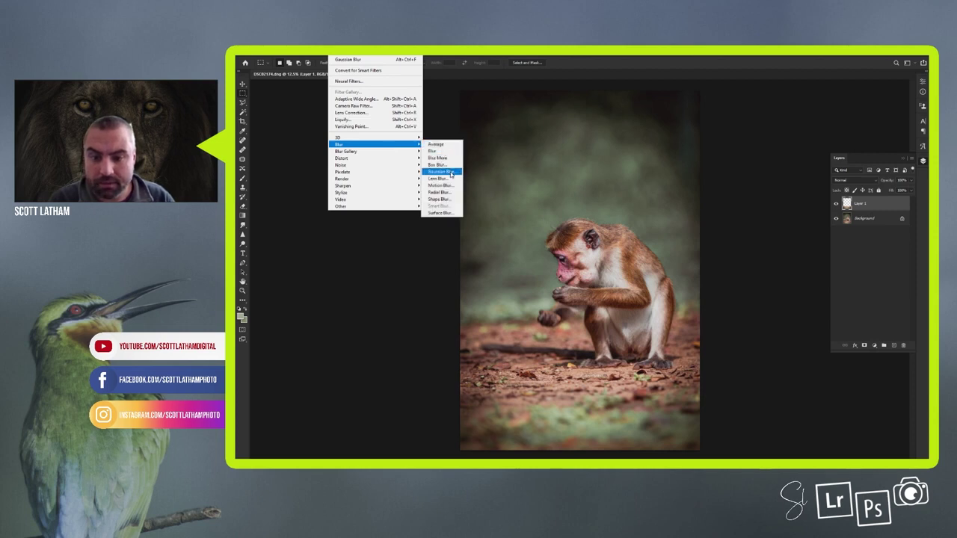
click(441, 171)
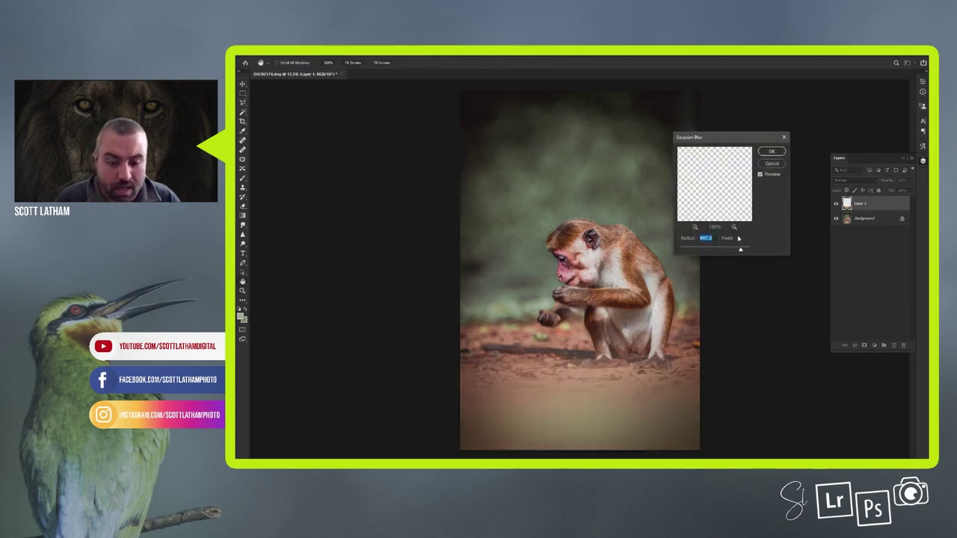
drag(740, 249, 684, 250)
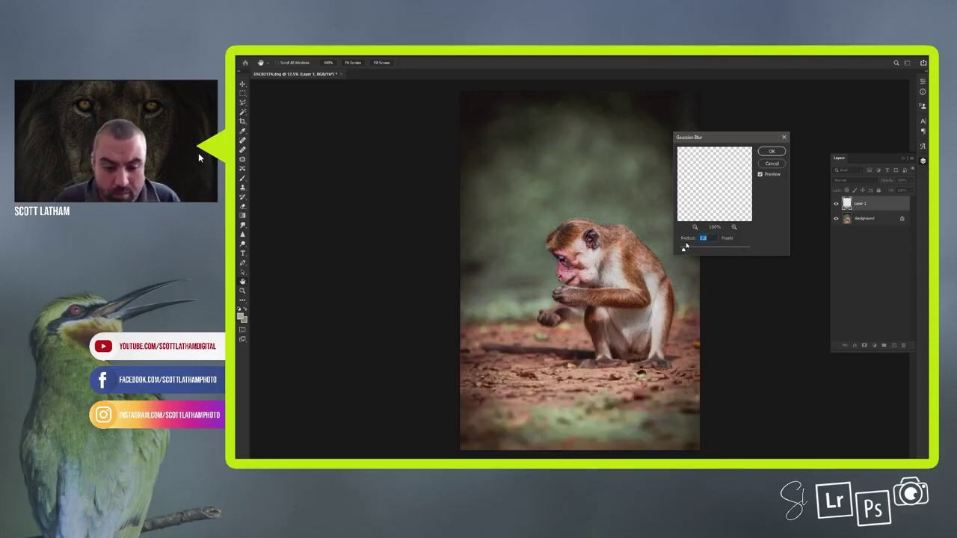
drag(690, 250, 741, 250)
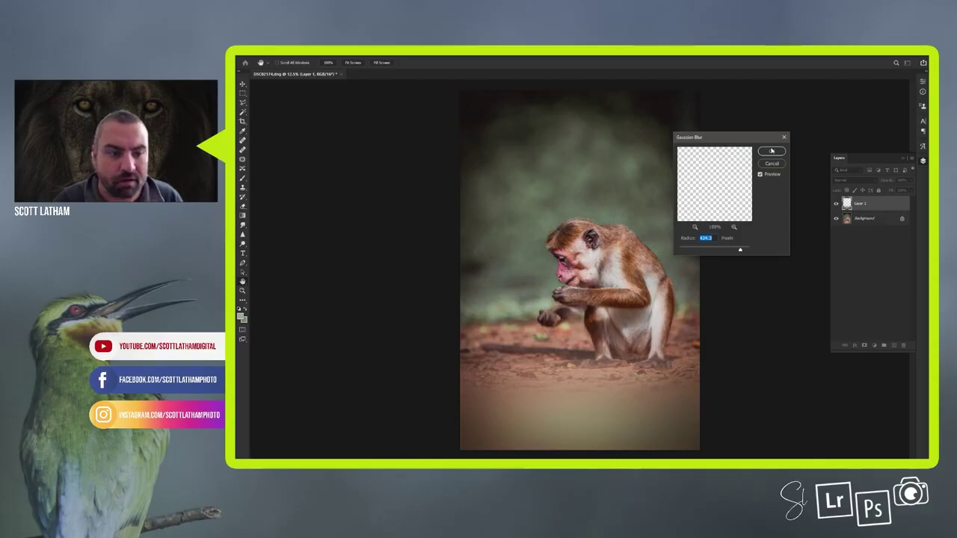
click(771, 151)
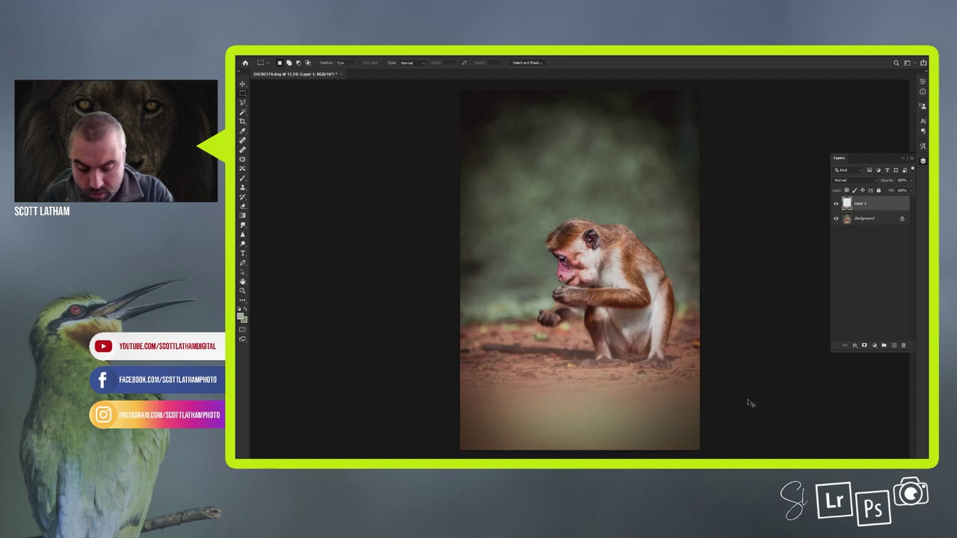
Free Transform the blurred ground layer and stretch it out to the left and right.
key(ctrl+t)
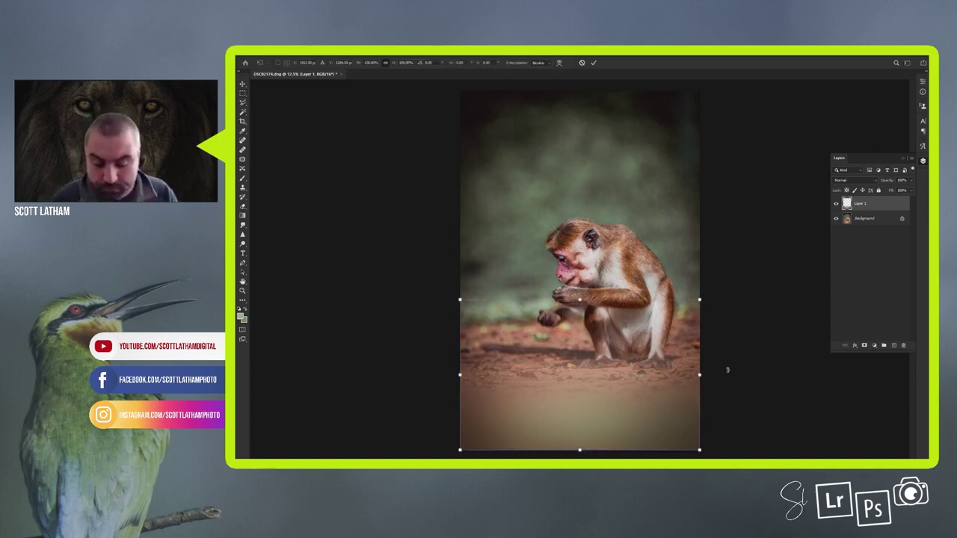
key(Return)
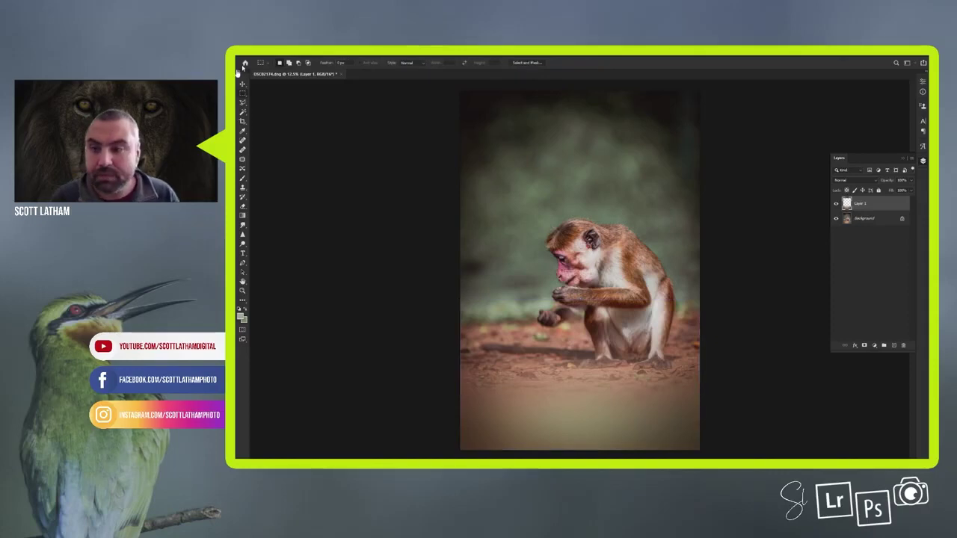
click(263, 55)
click(251, 55)
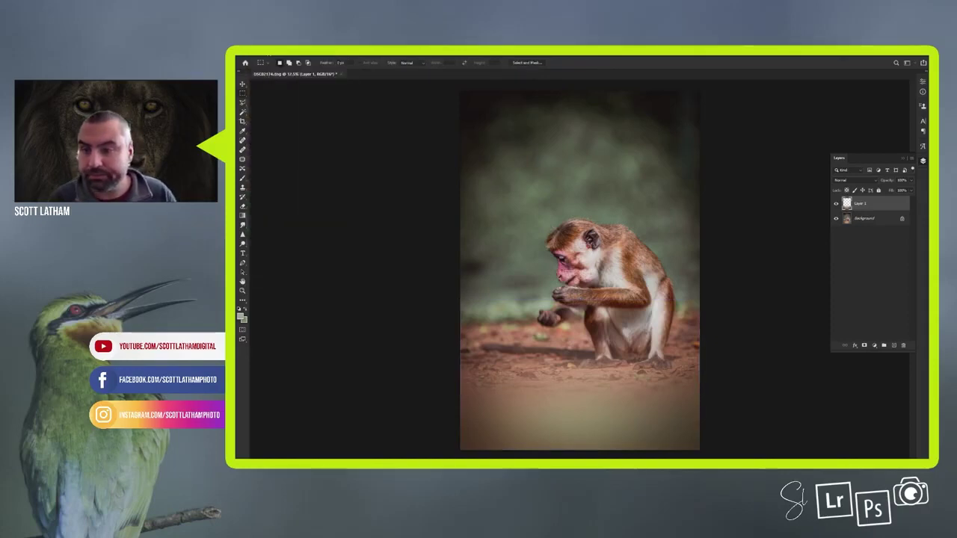
click(263, 55)
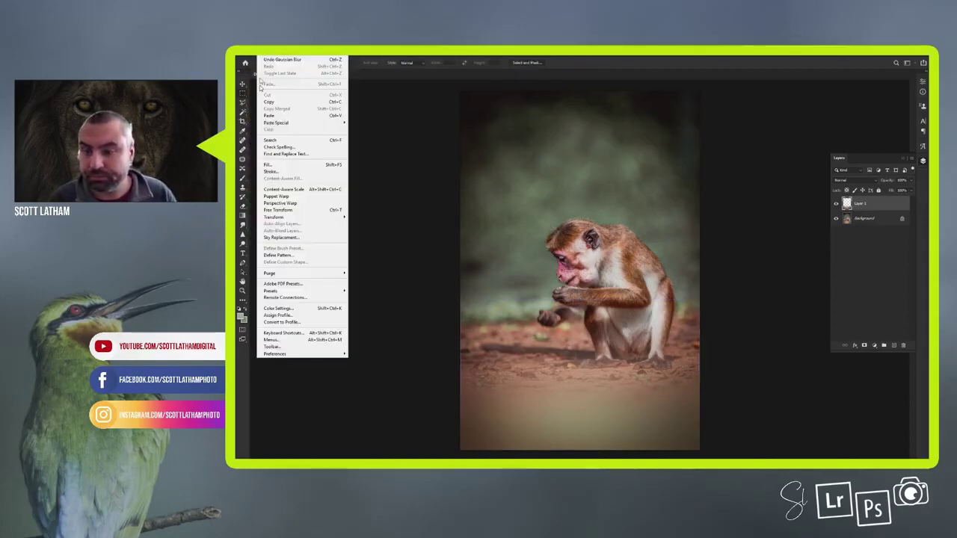
click(280, 210)
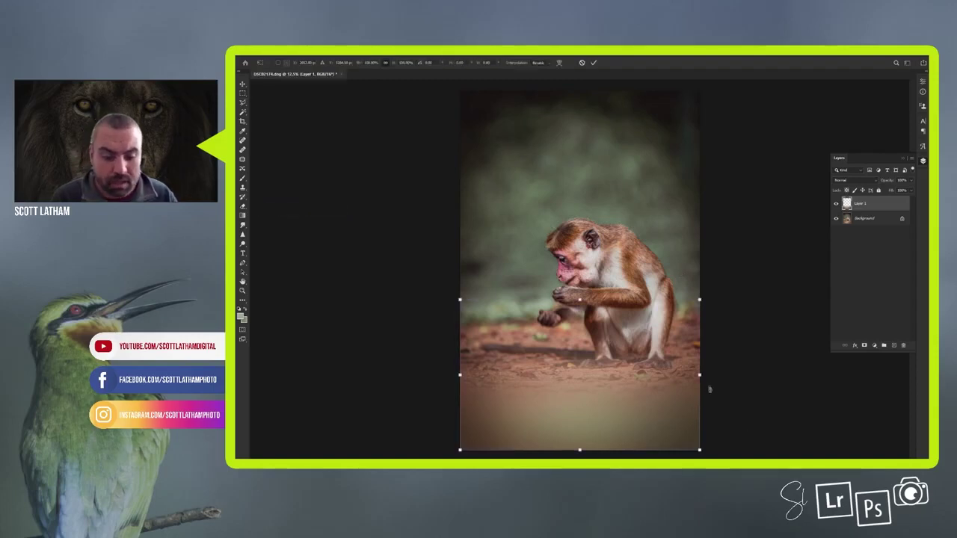
drag(701, 375, 717, 375)
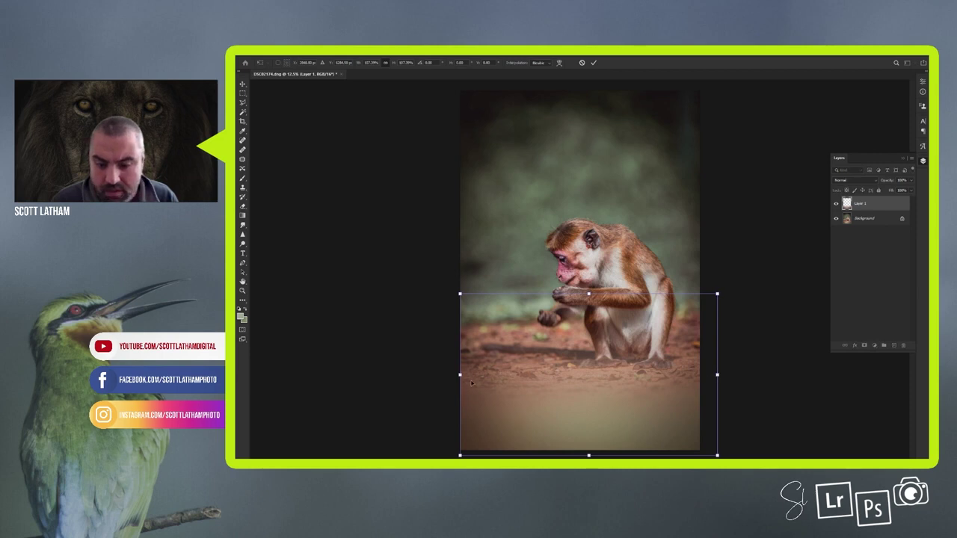
drag(459, 376, 436, 375)
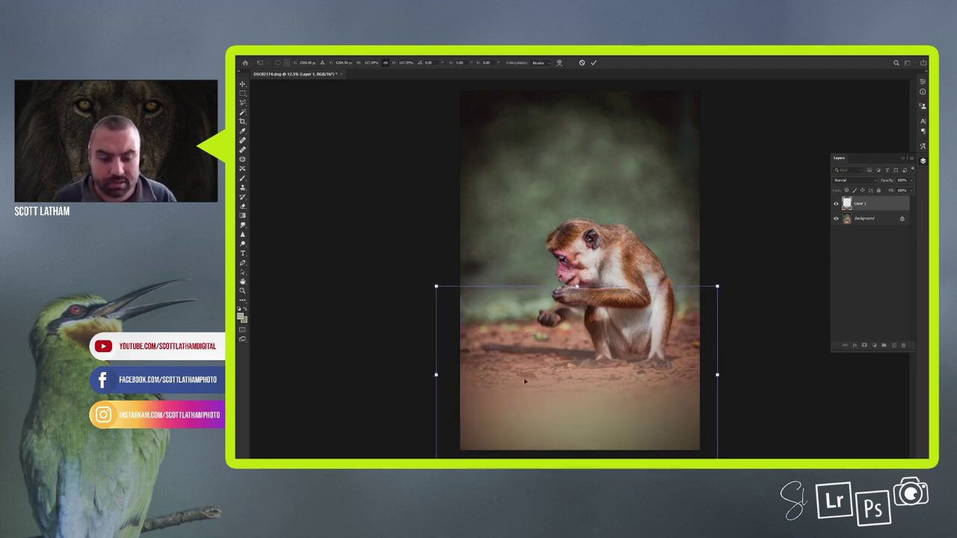
Shift the stretched layer up, widen it further, and commit the roughly 127% scale.
drag(545, 384, 545, 373)
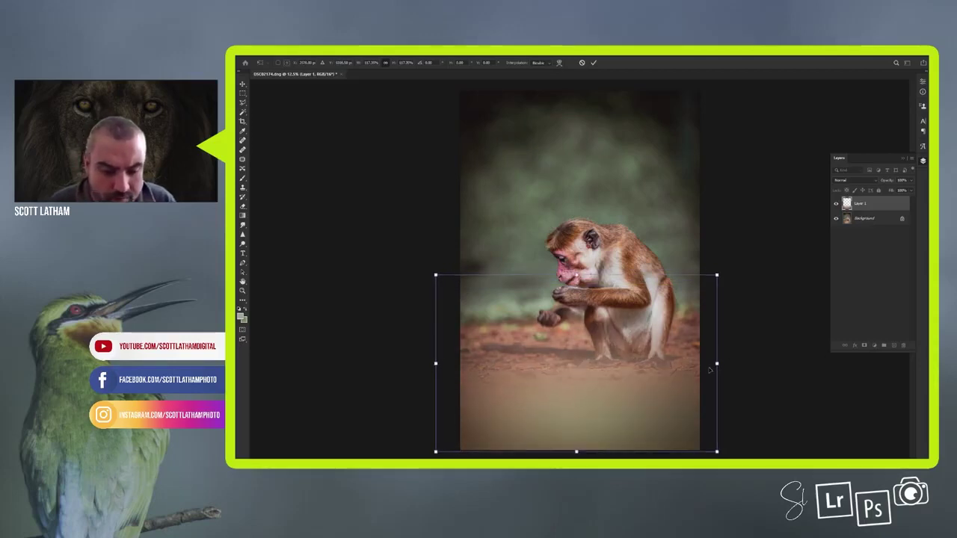
drag(717, 363, 724, 363)
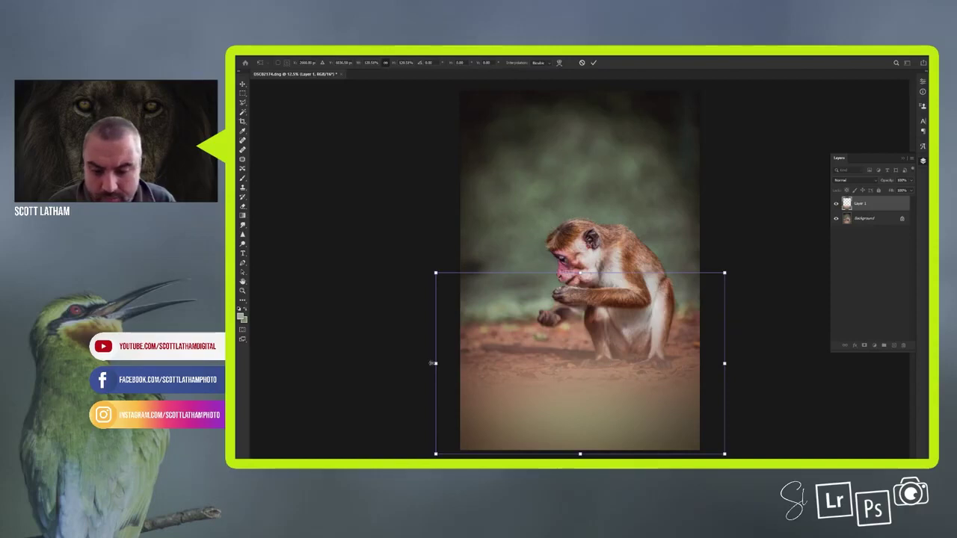
drag(433, 364, 415, 363)
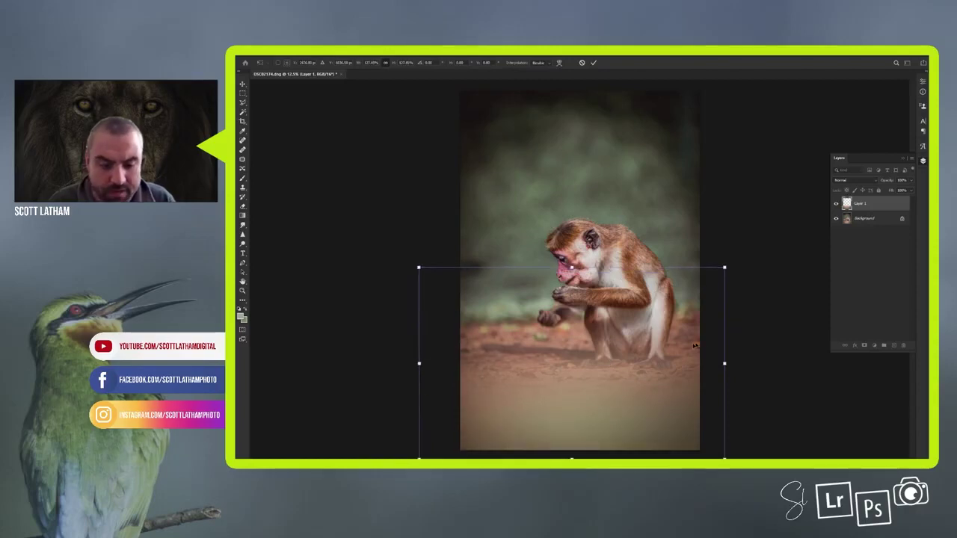
drag(627, 373, 628, 366)
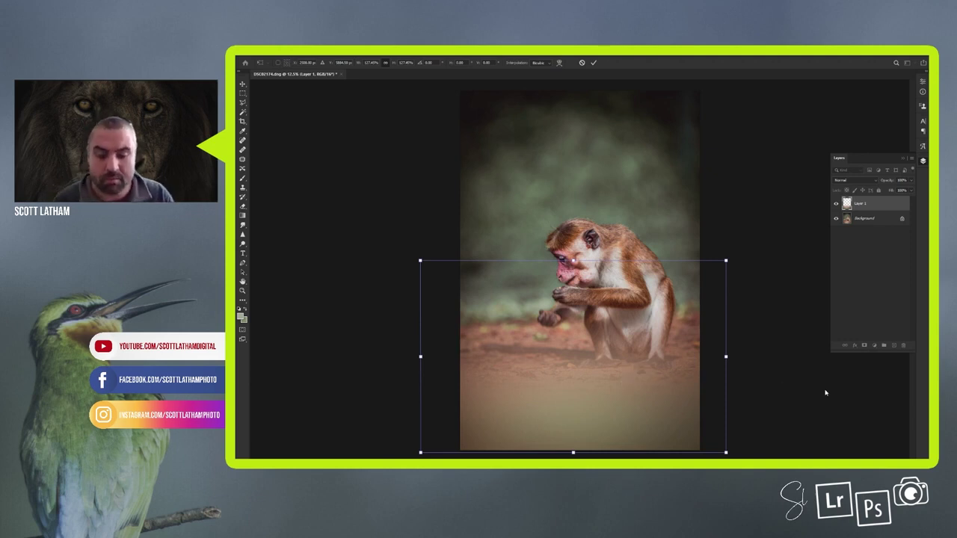
key(Return)
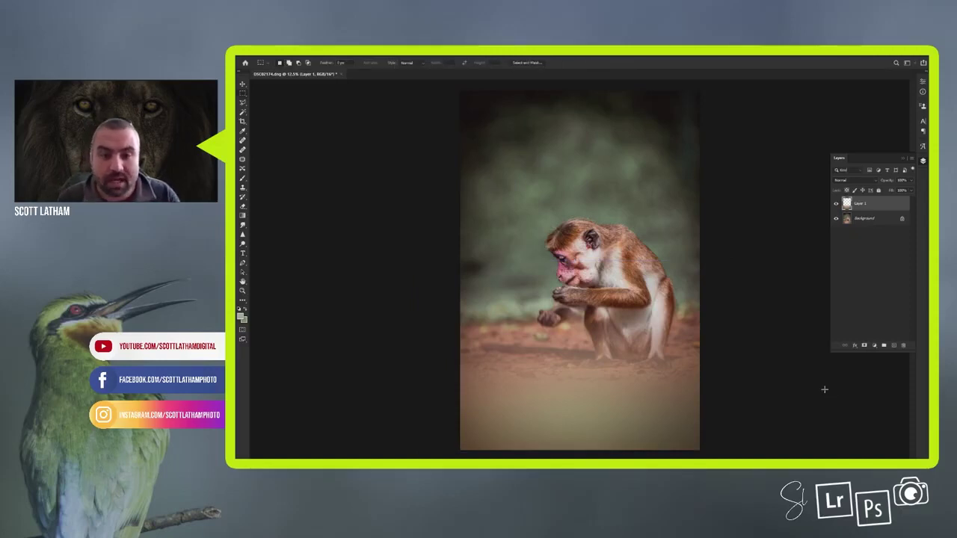
Scrub the blurred ground layer's Fill down to 73% in the Layers panel.
click(890, 191)
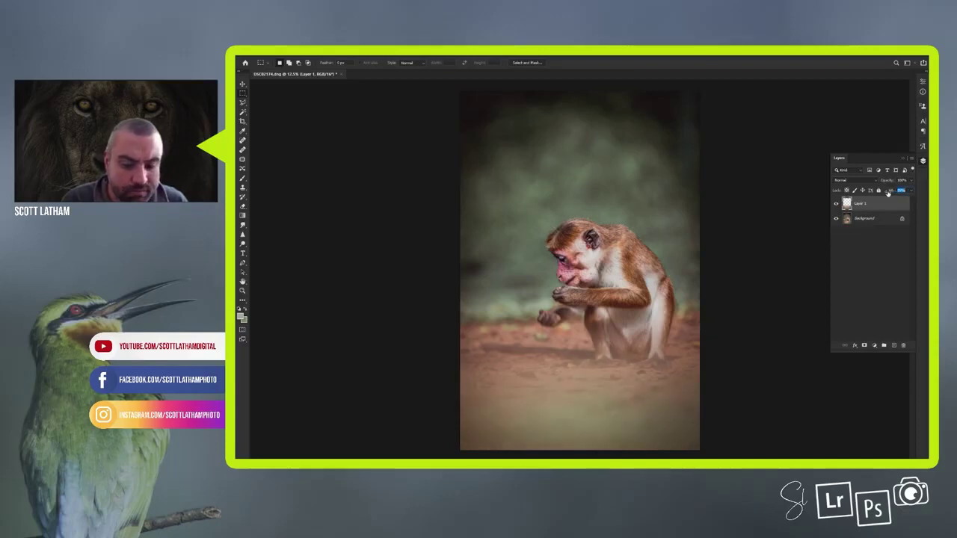
drag(887, 194, 880, 193)
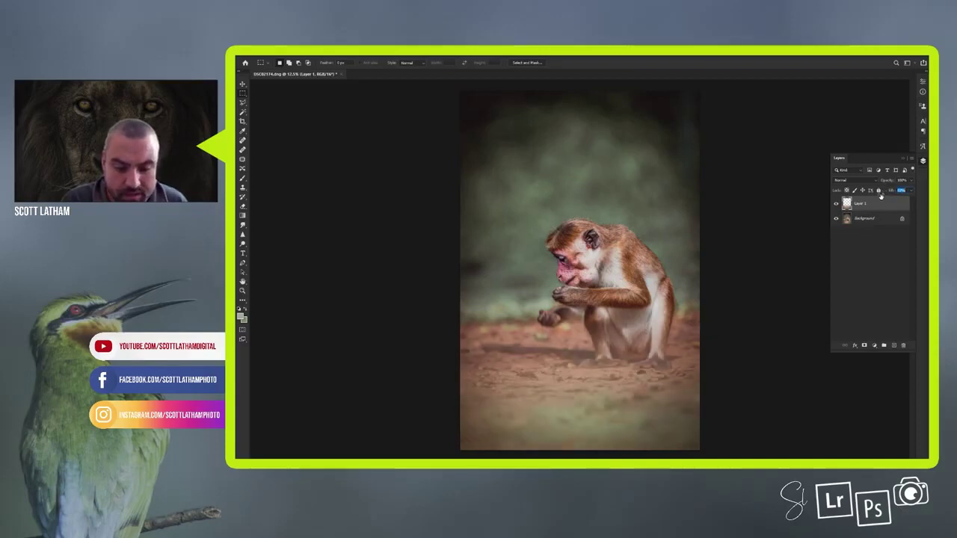
drag(883, 197, 883, 197)
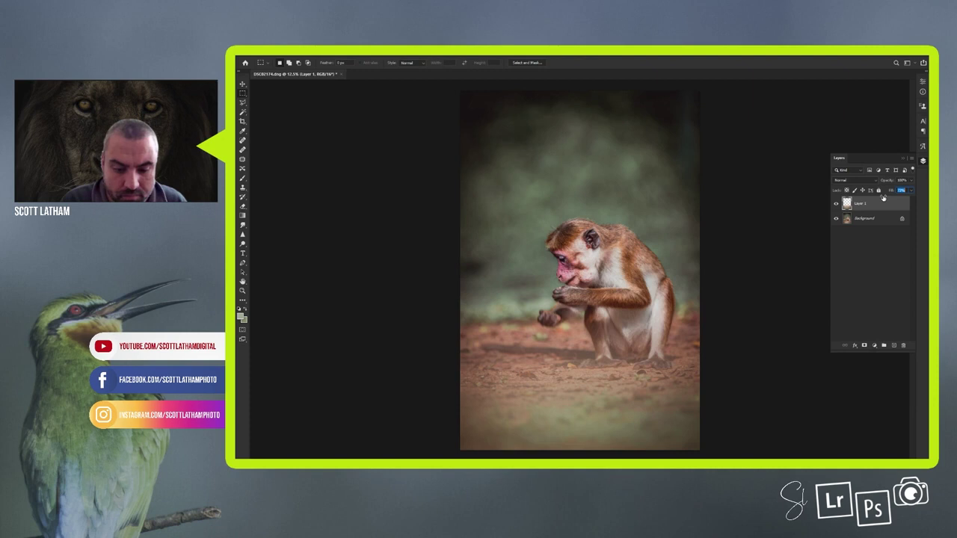
key(Return)
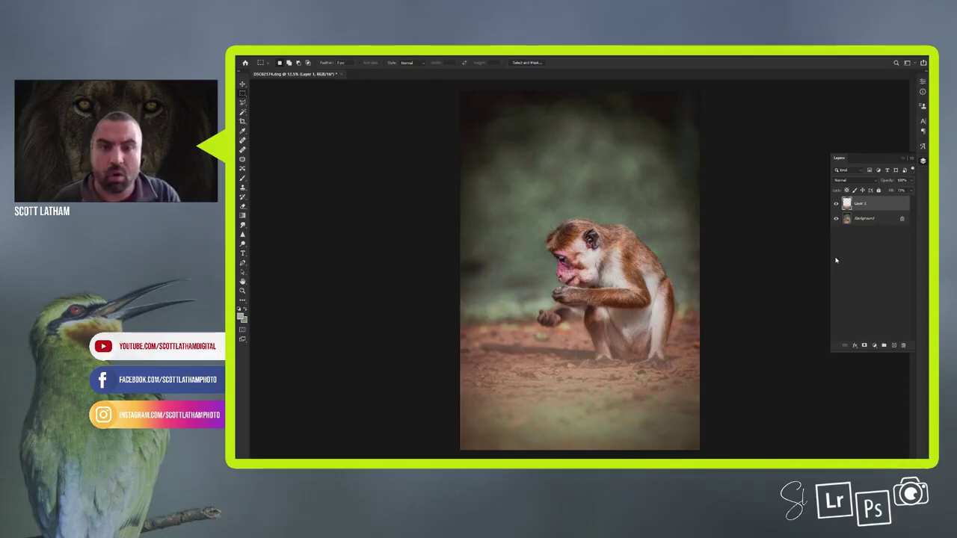
Add a layer mask to Layer 1 and set up a smaller Brush with adjusted opacity.
click(864, 347)
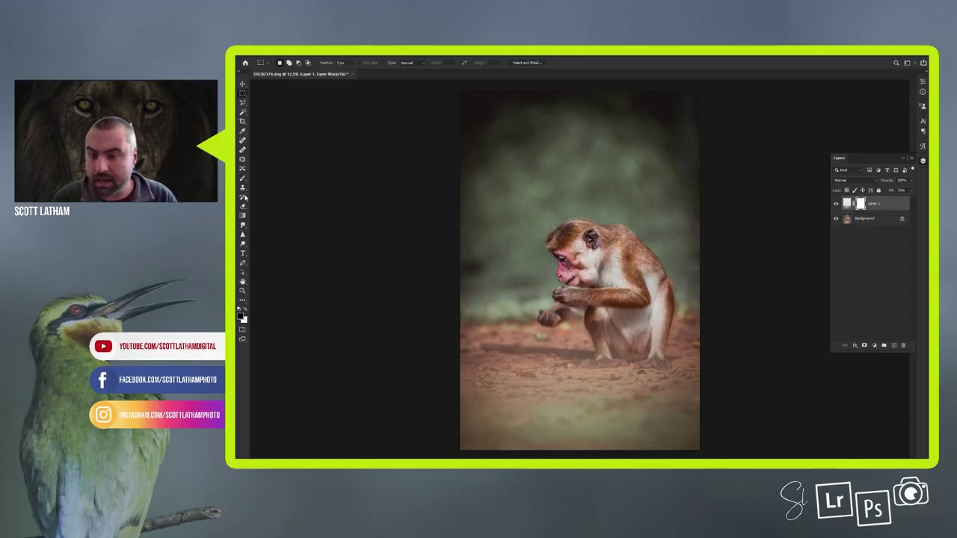
click(242, 181)
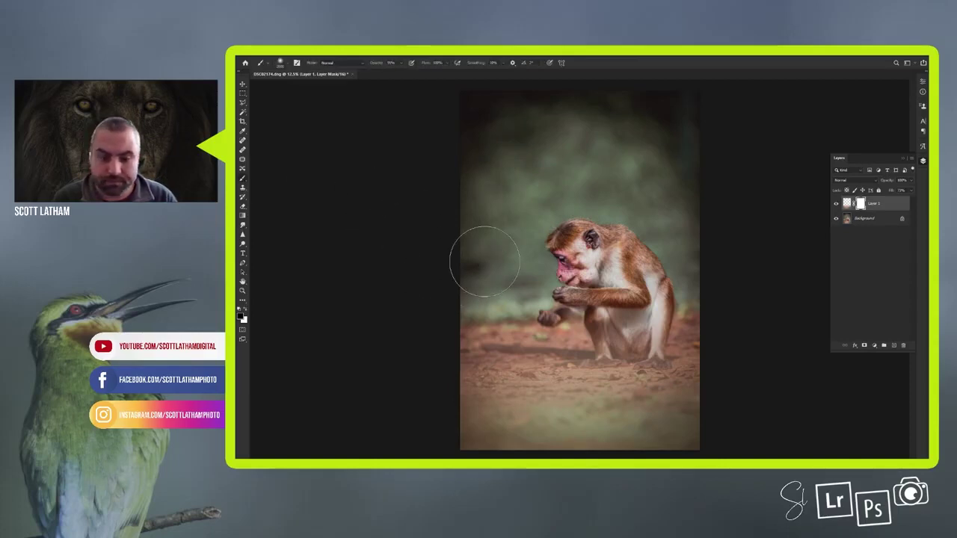
key(bracketleft)
key(bracketleft)
key(bracketleft)
key(bracketleft)
key(bracketleft)
key(bracketleft)
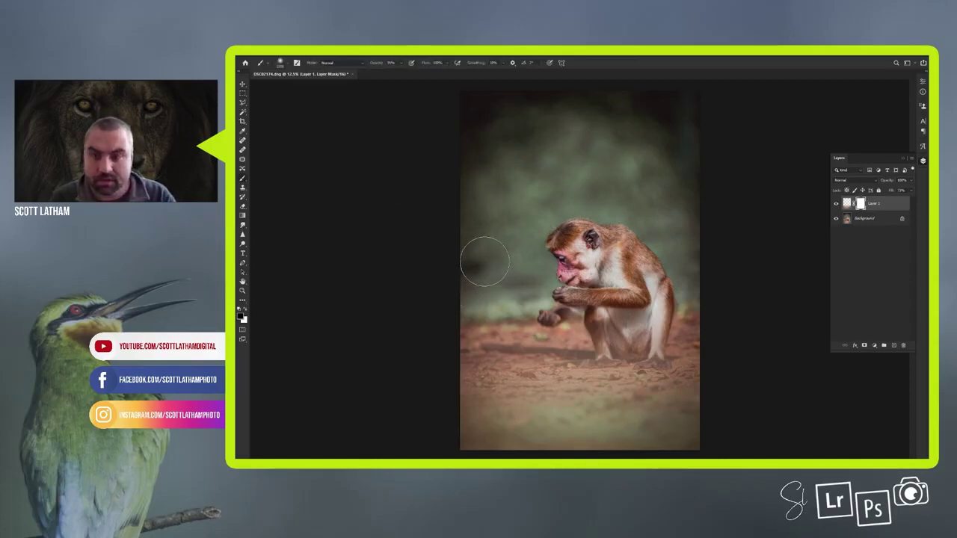
key(bracketleft)
key(bracketleft)
key(bracketleft)
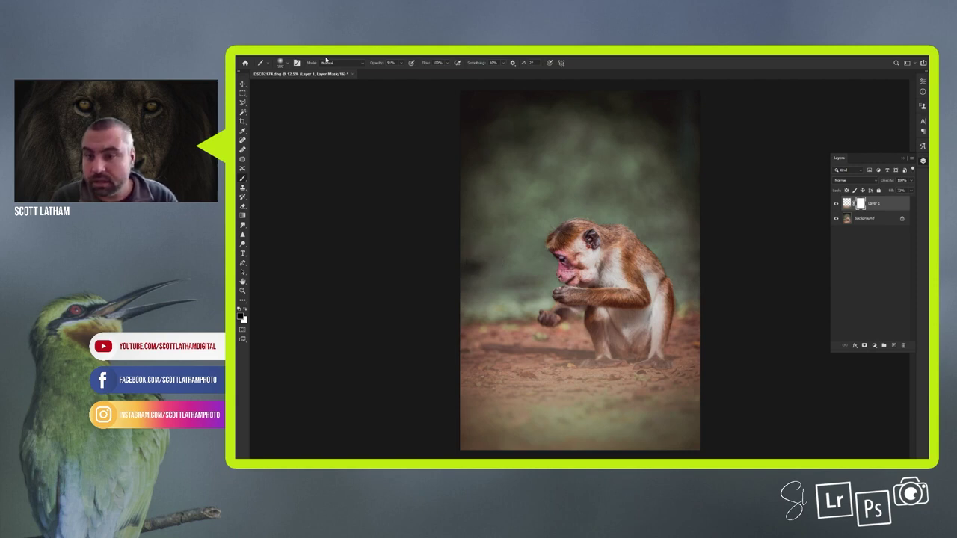
click(374, 63)
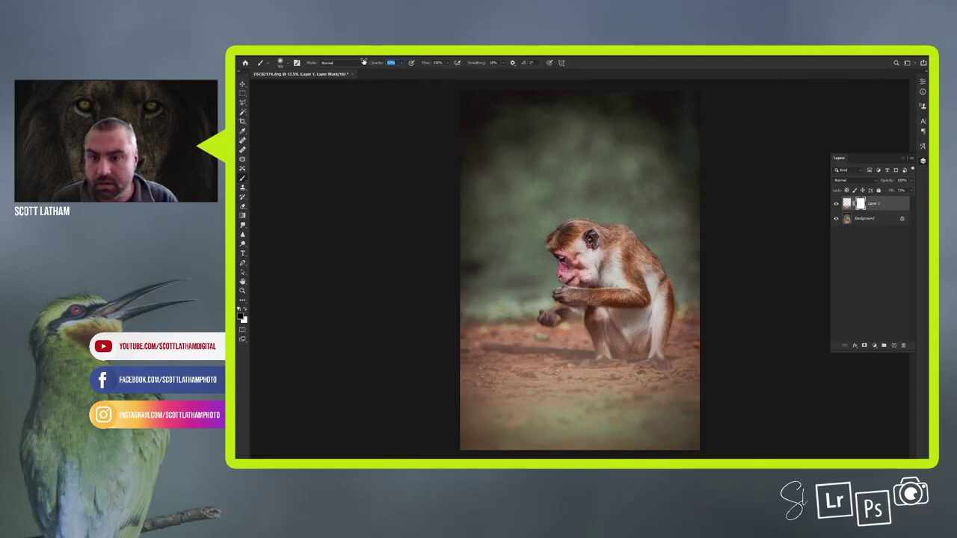
key(Return)
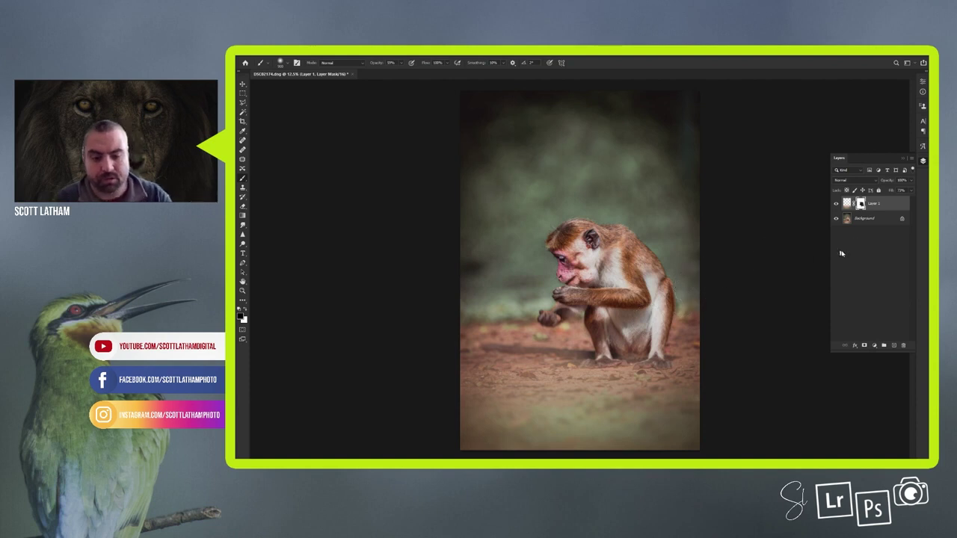
click(847, 204)
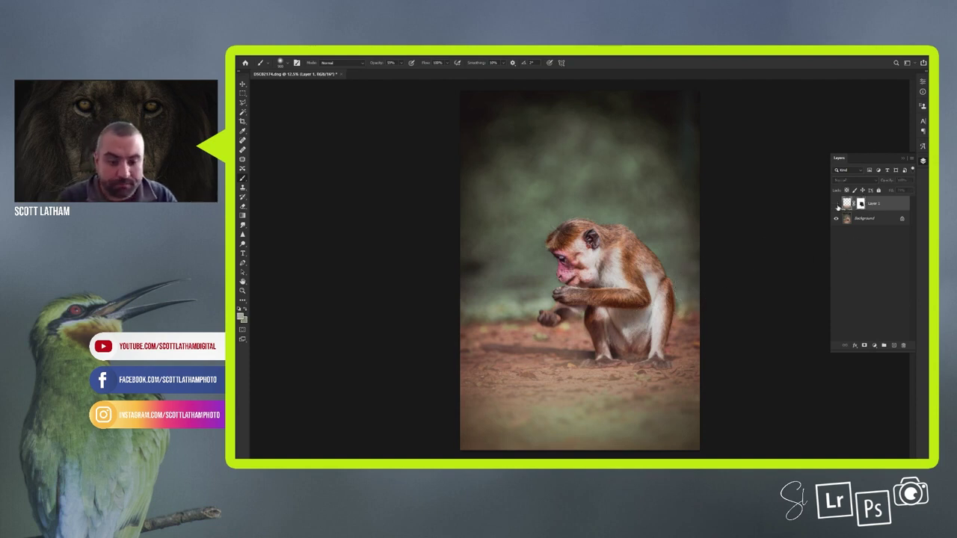
click(836, 205)
click(837, 204)
click(836, 204)
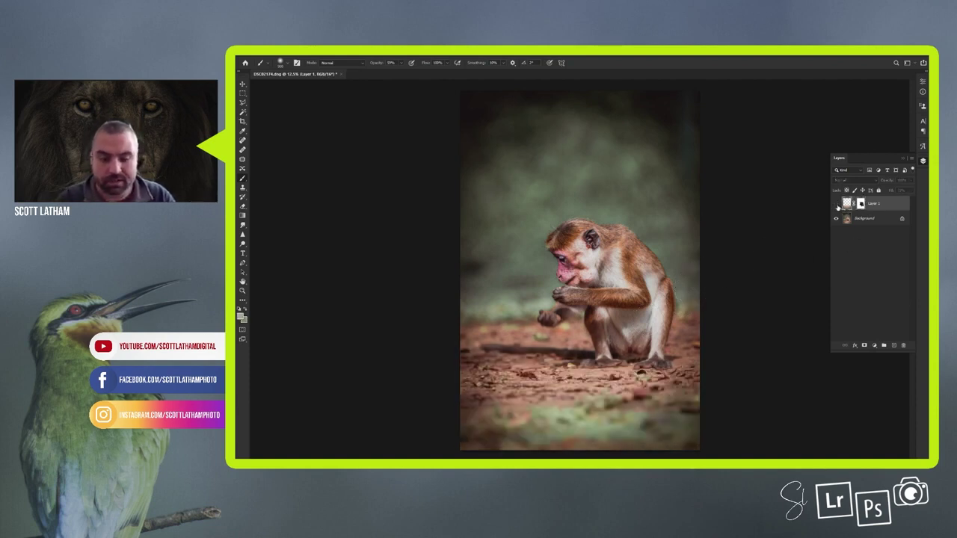
click(836, 204)
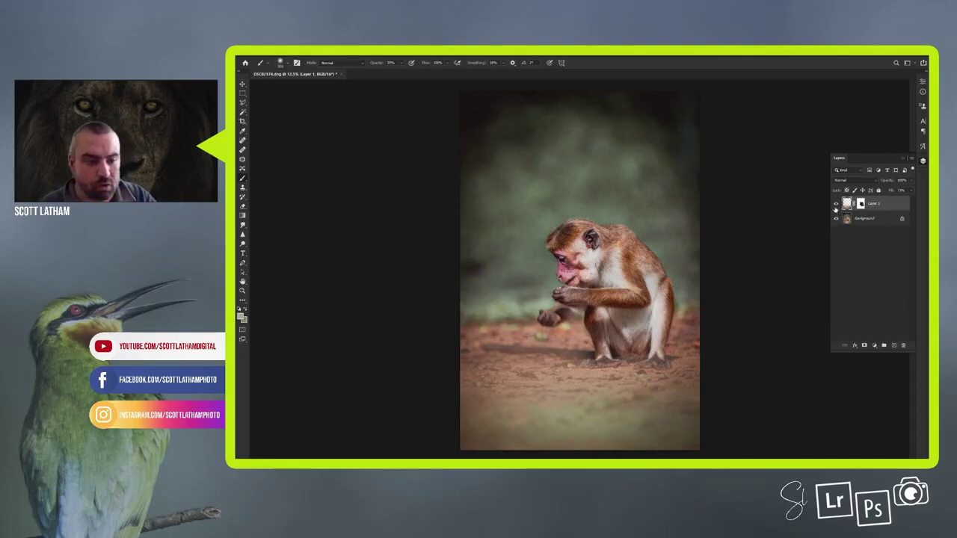
click(836, 204)
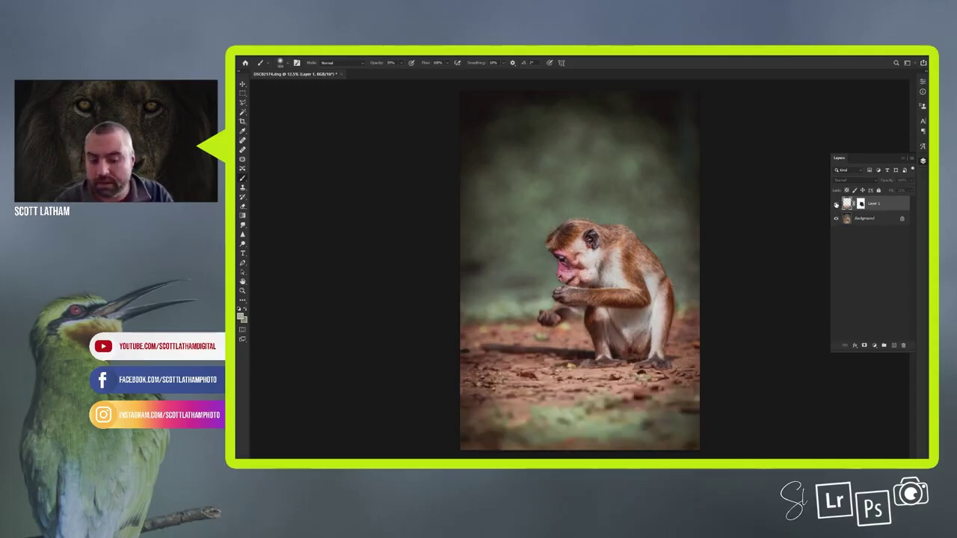
click(837, 204)
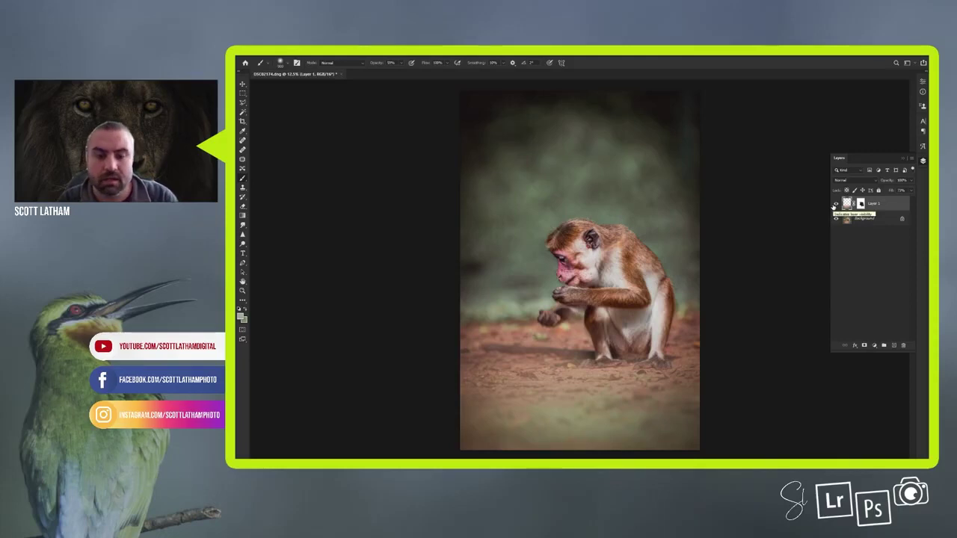